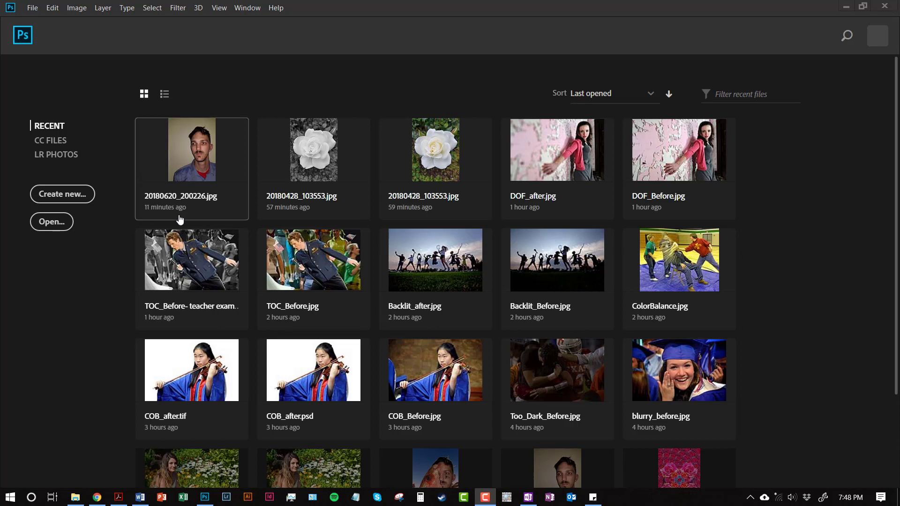
Step: Open the recent photo 20180620_200226.jpg and save it in Photoshop format as "portrait basics"
click(204, 158)
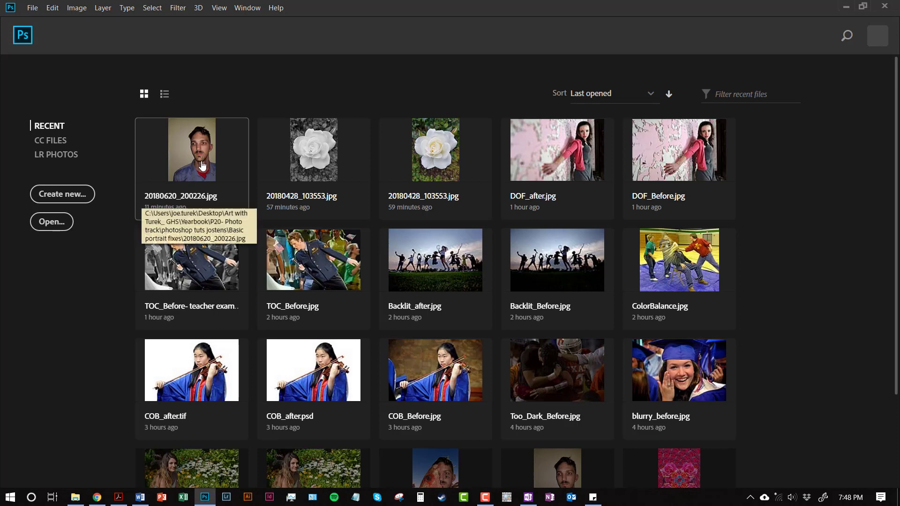
click(201, 161)
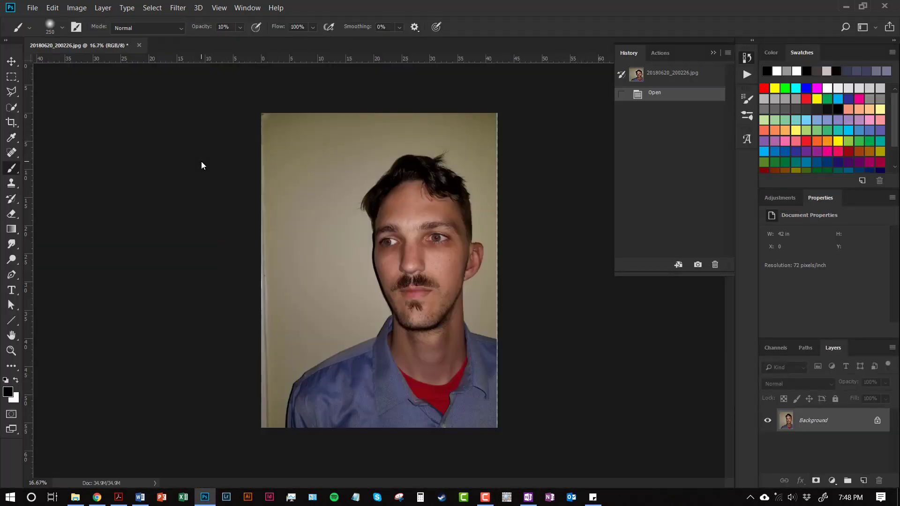
key(ctrl+shift+s)
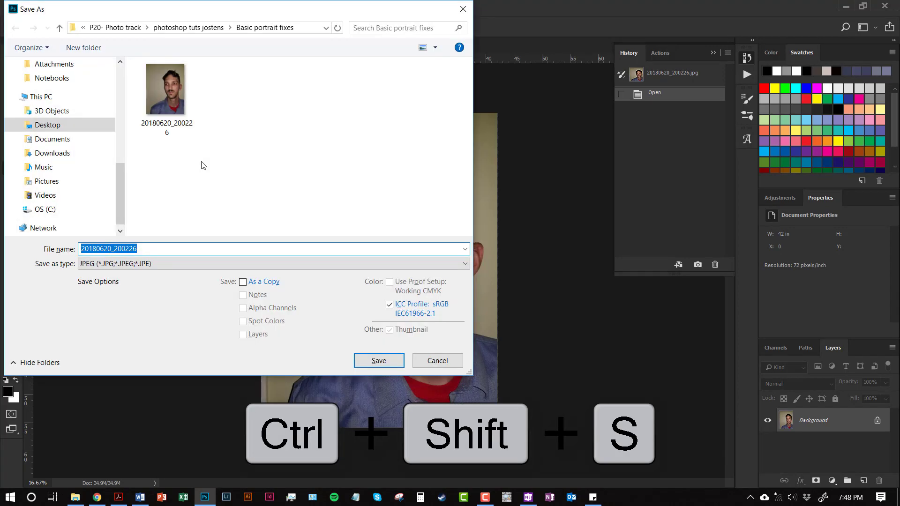
click(167, 264)
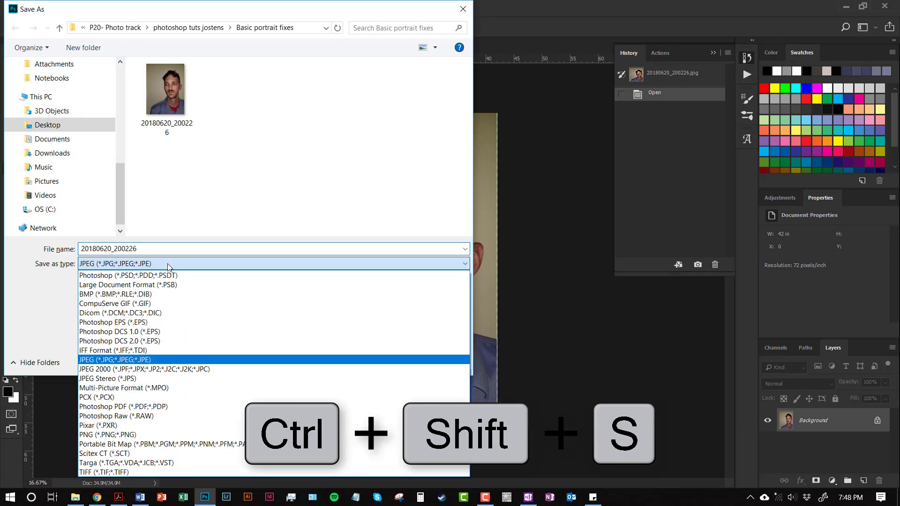
click(165, 276)
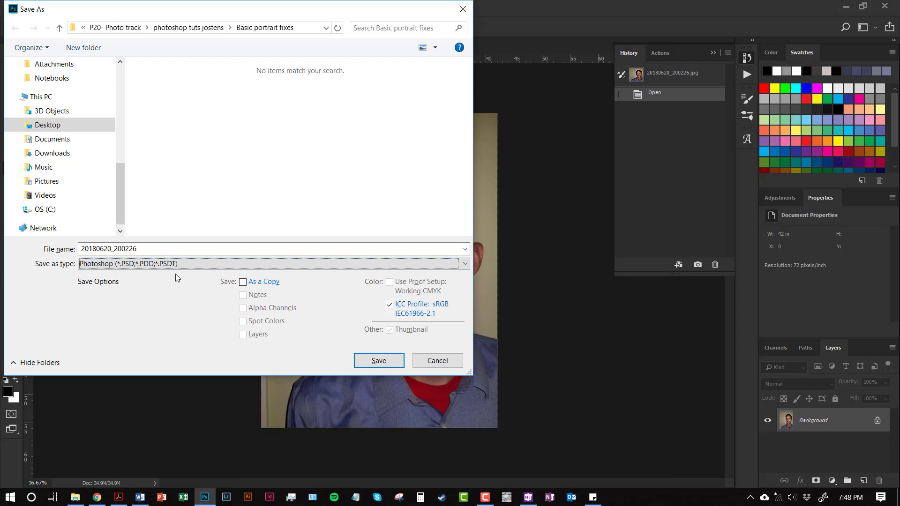
click(154, 248)
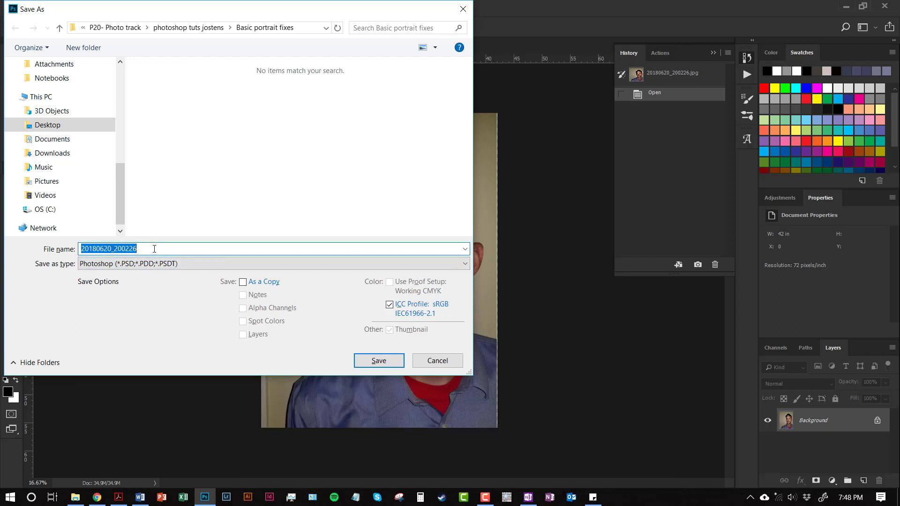
text(portrait ba)
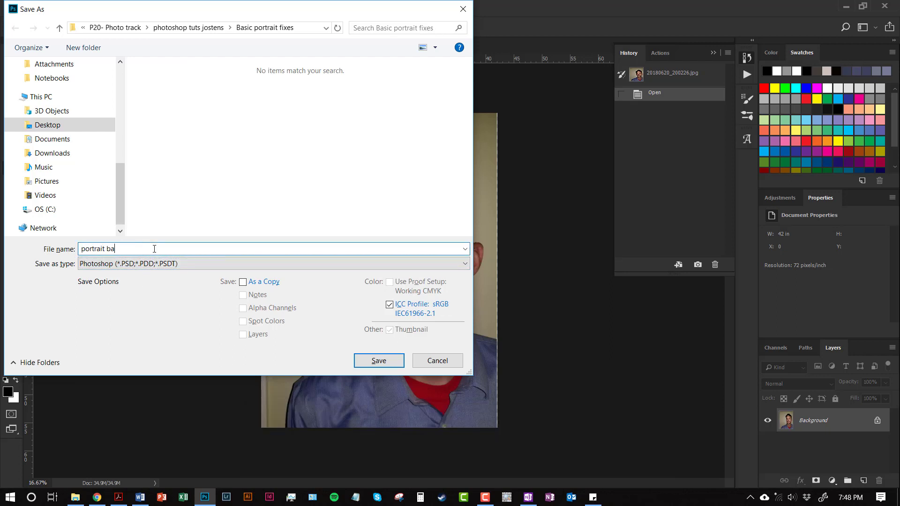
text(sics)
click(372, 364)
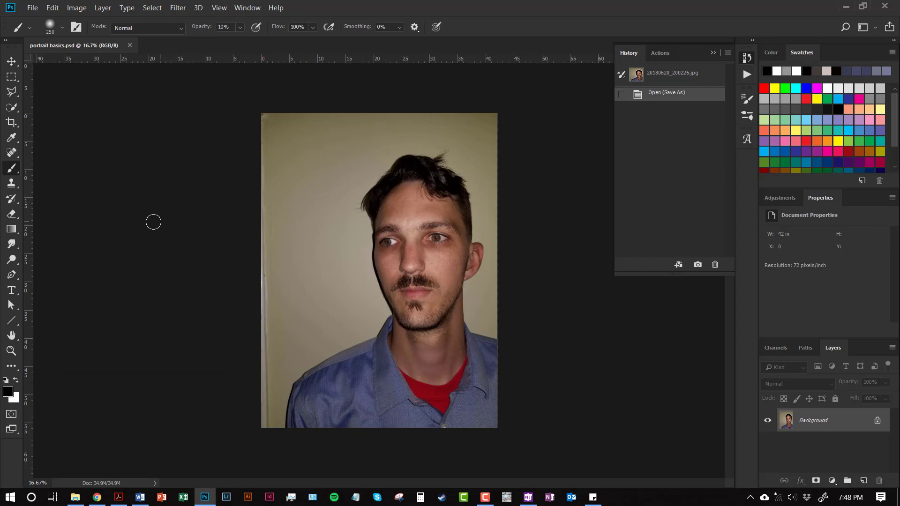
Step: Crop about 1.8 in off the photo's left edge, about 2.3 in off its top edge, and a strip off its bottom edge
click(11, 123)
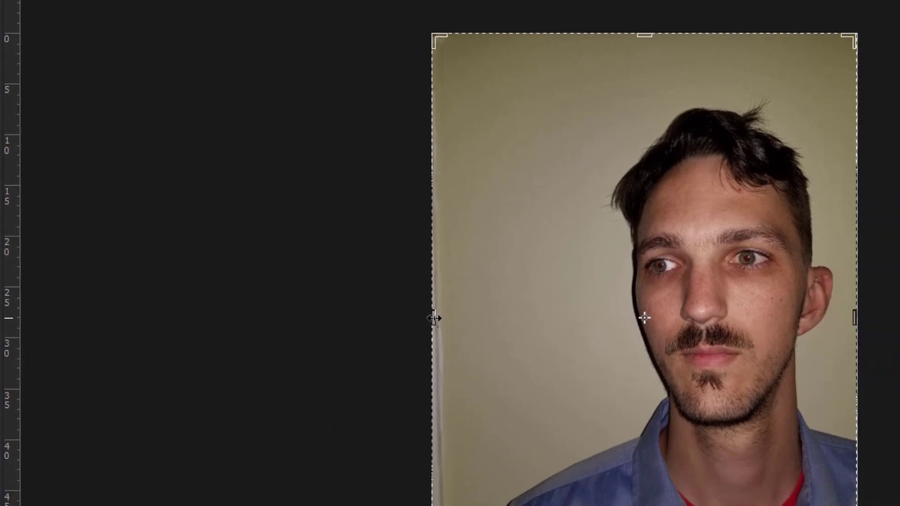
drag(433, 318, 452, 318)
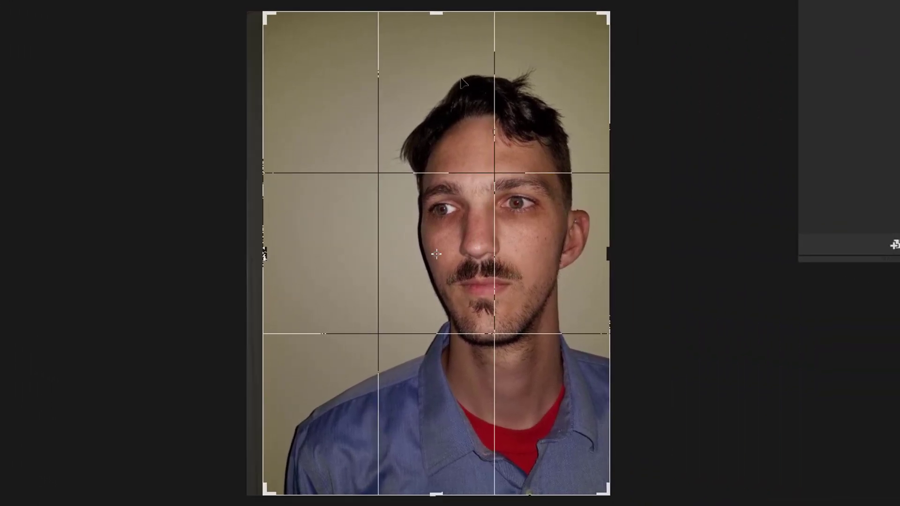
drag(437, 13, 435, 25)
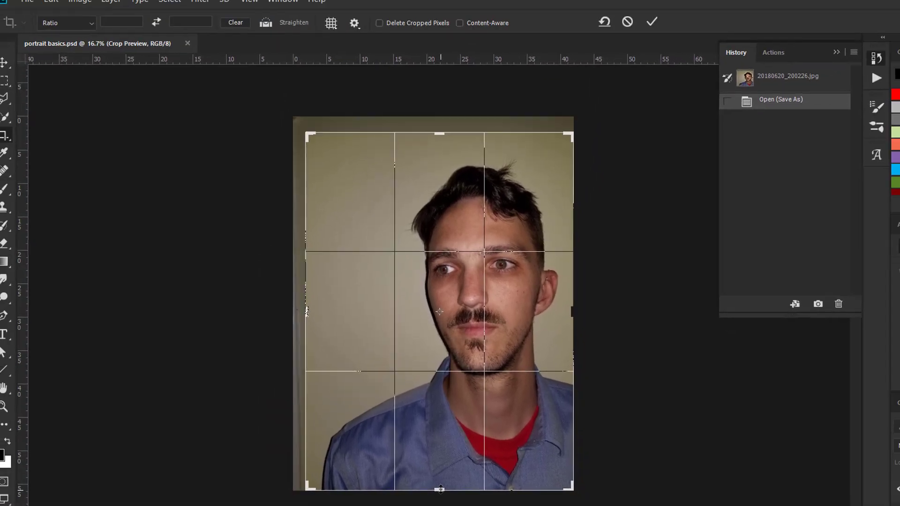
drag(441, 492, 440, 465)
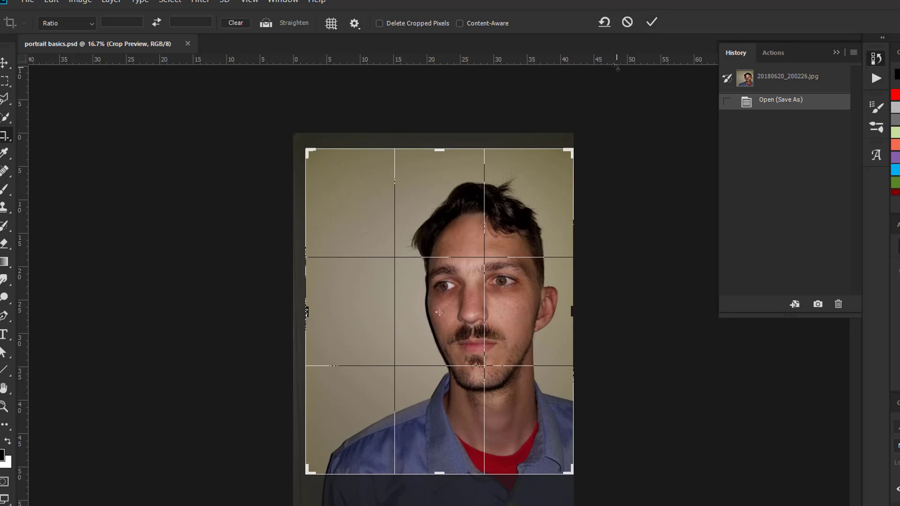
click(652, 22)
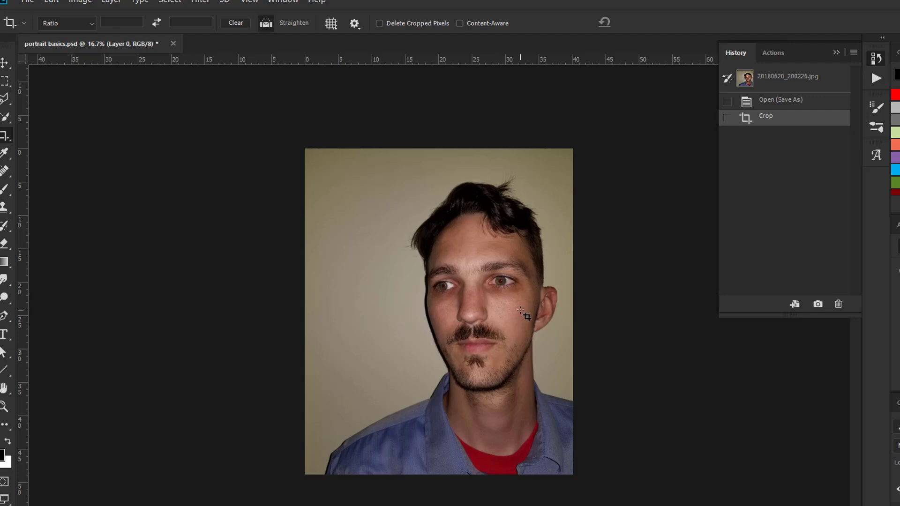
Step: Remove the red-eye from both of the man's pupils with the Red Eye Tool
key(ctrl+equal)
key(ctrl+equal)
key(ctrl+equal)
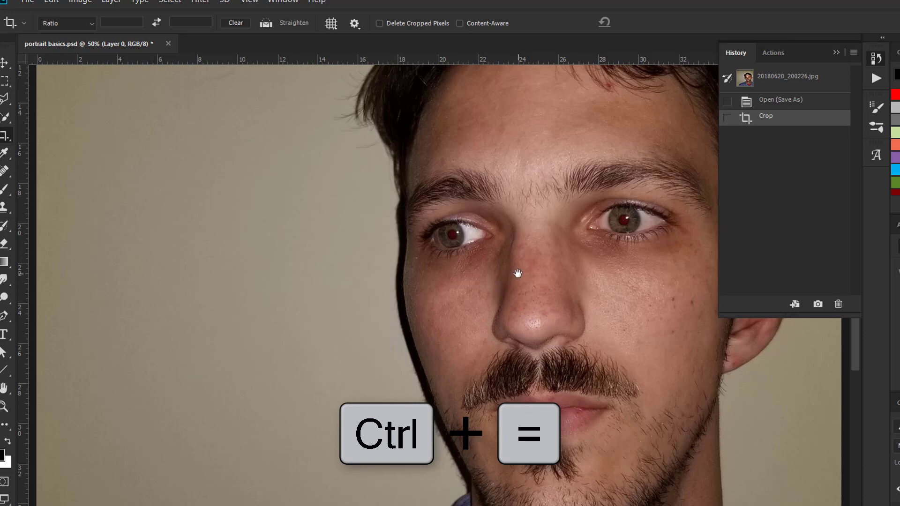
drag(519, 267, 381, 262)
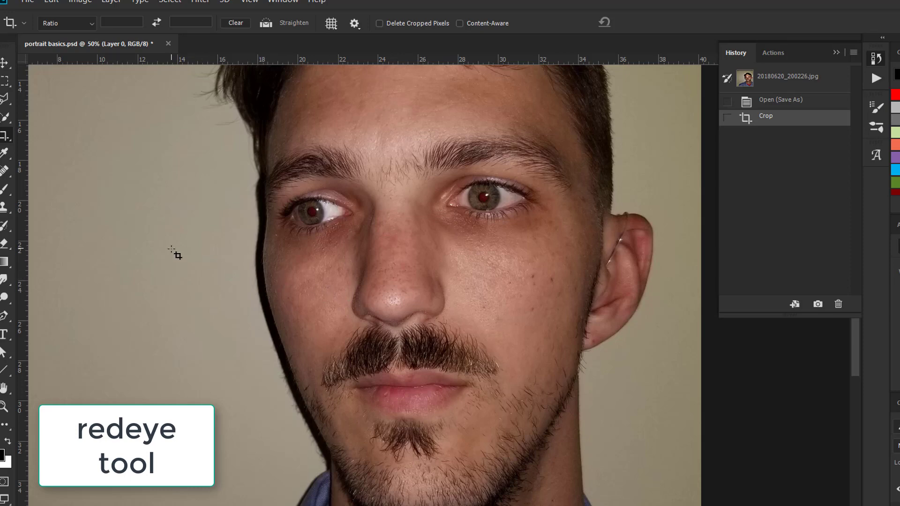
click(4, 173)
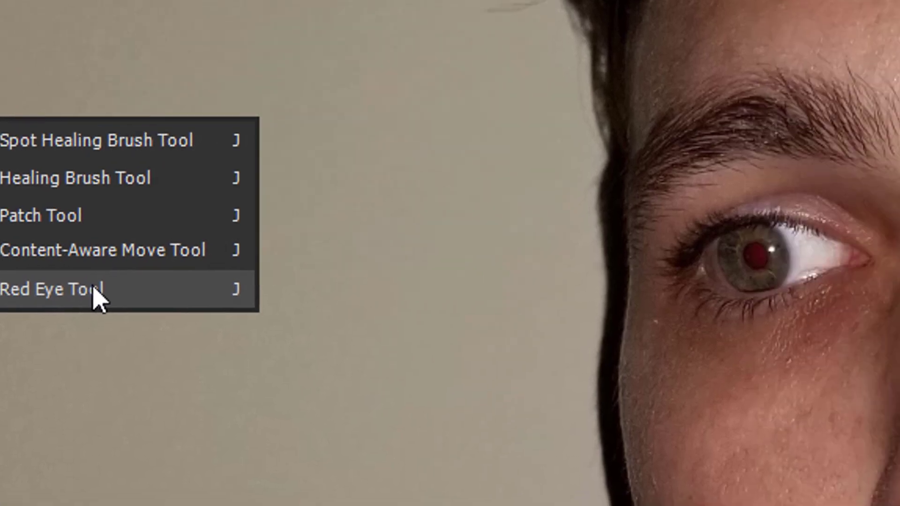
click(96, 296)
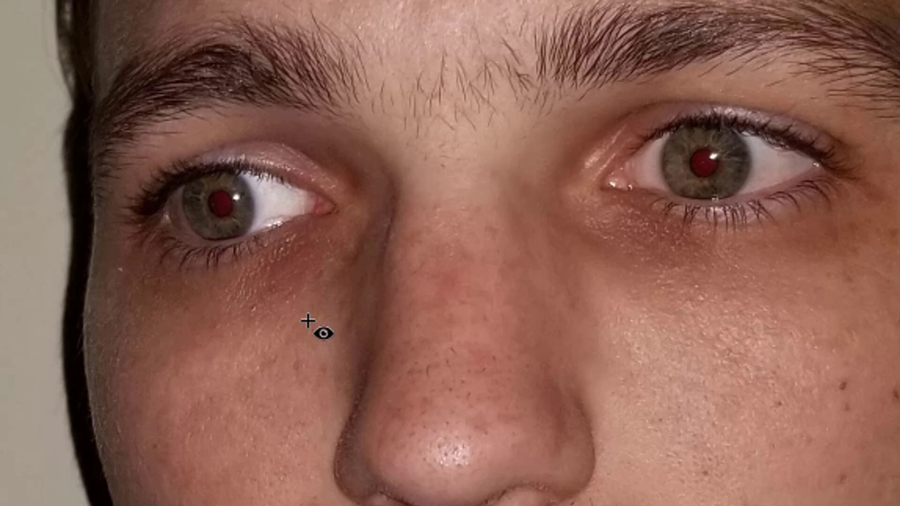
click(220, 214)
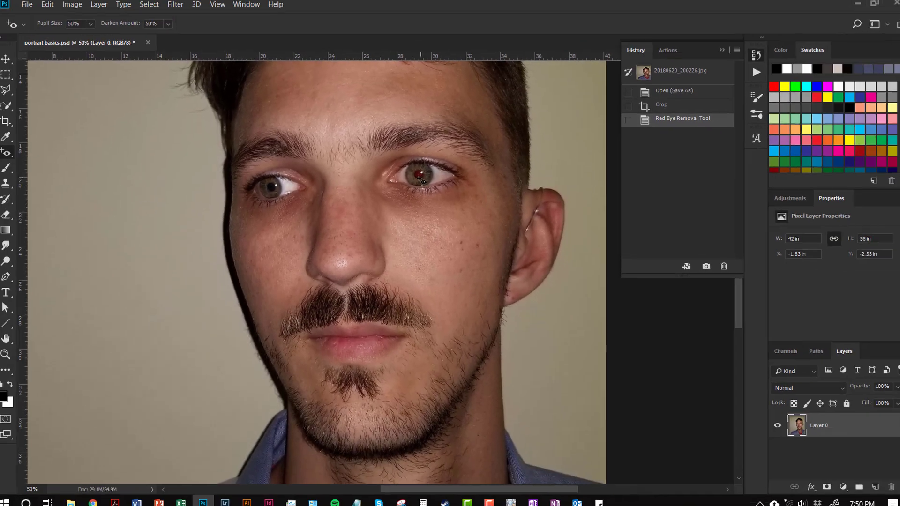
click(420, 176)
Step: Duplicate the portrait layer, Layer 0, into a new layer above it
key(v)
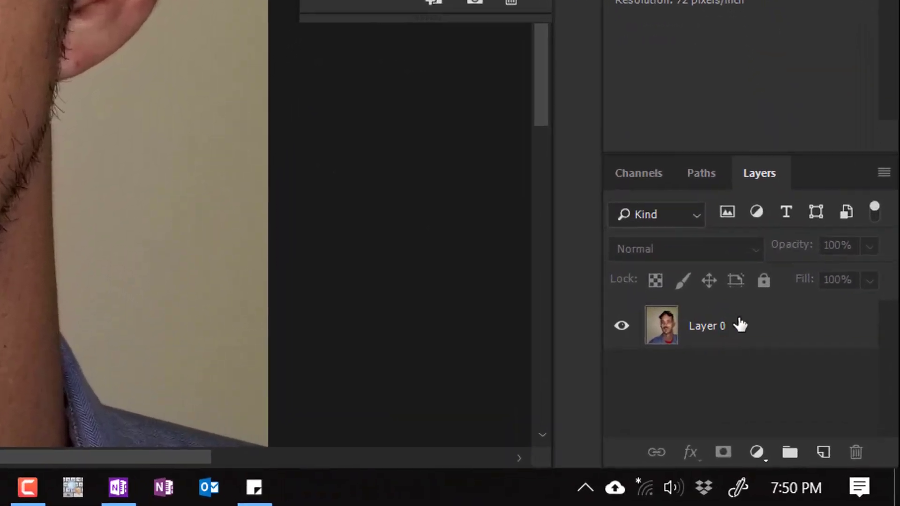
click(816, 397)
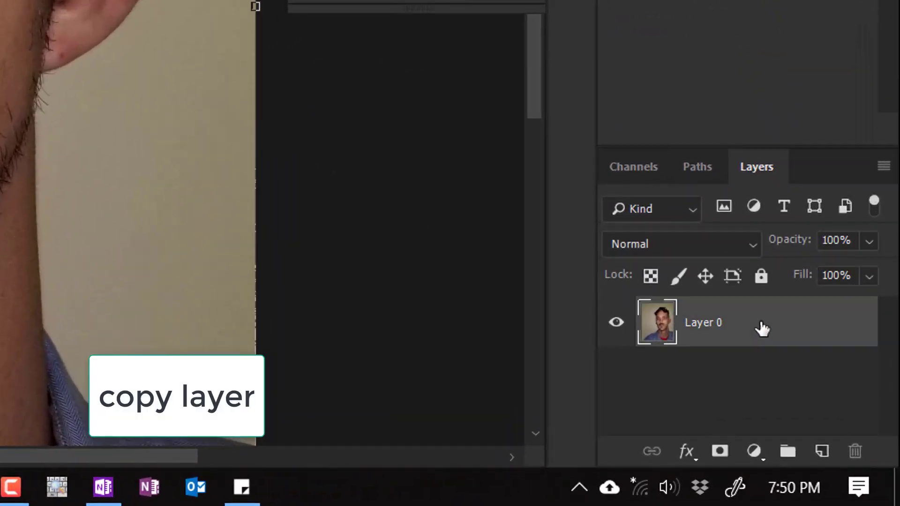
drag(763, 328, 779, 335)
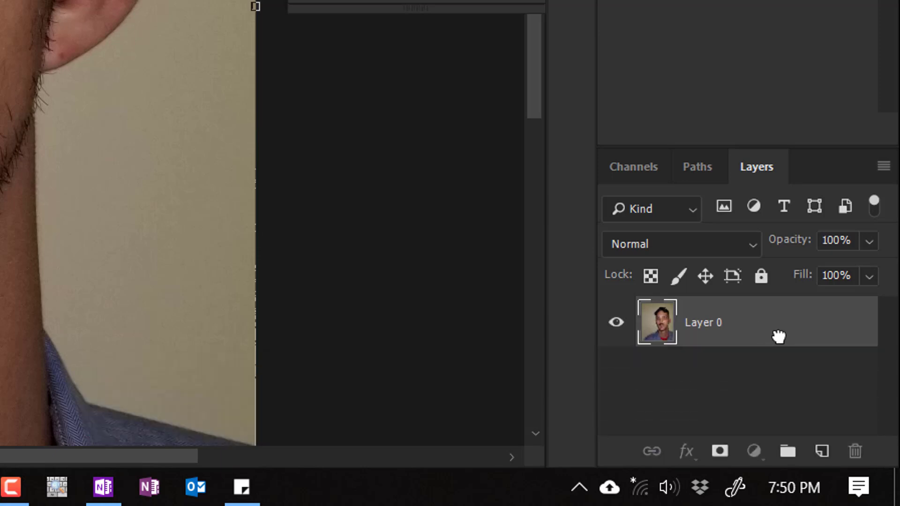
key(ctrl+j)
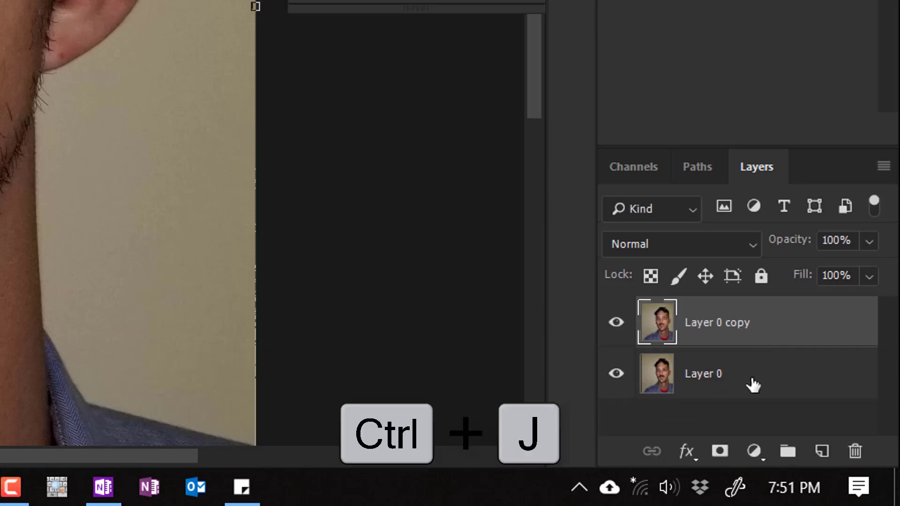
right_click(745, 386)
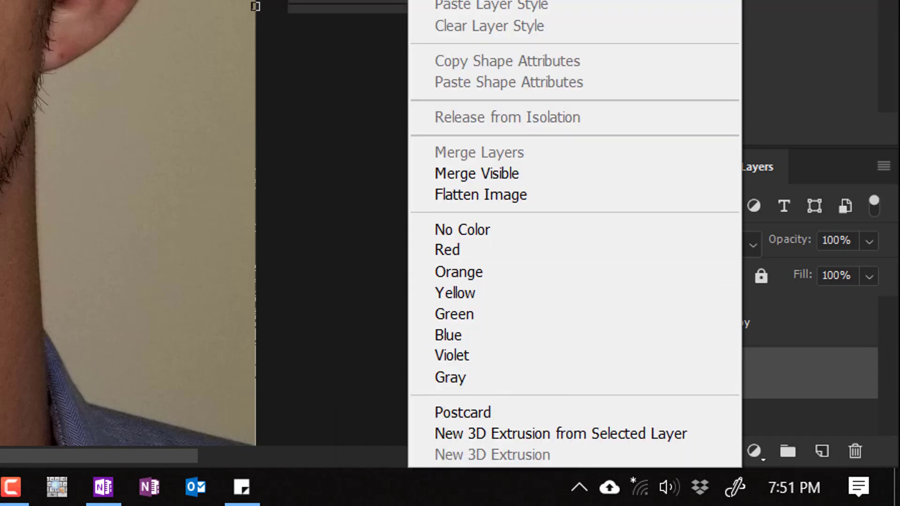
click(847, 370)
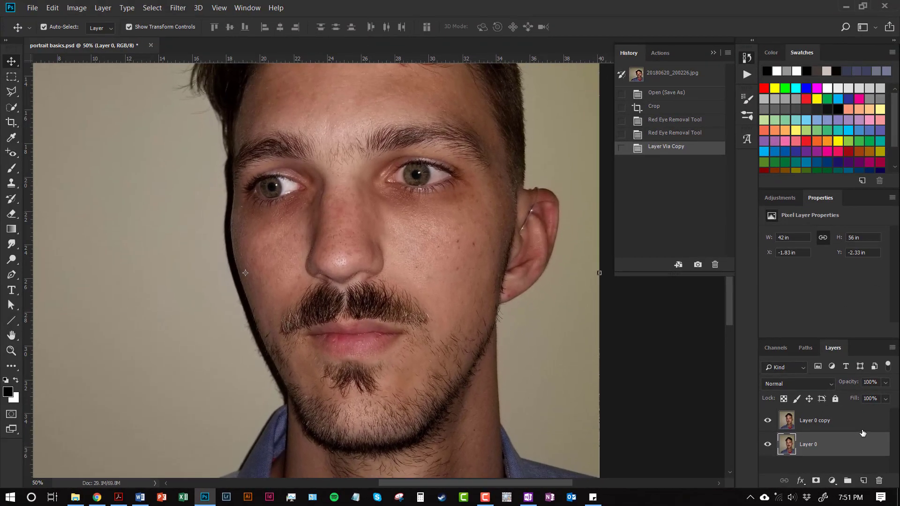
Step: Convert the duplicated layer, Layer 0 copy, for smart filters
click(859, 423)
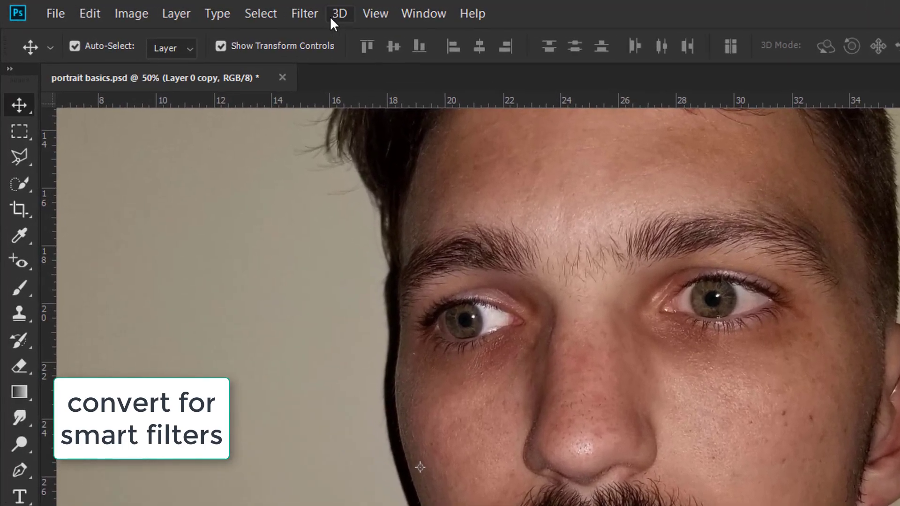
click(305, 13)
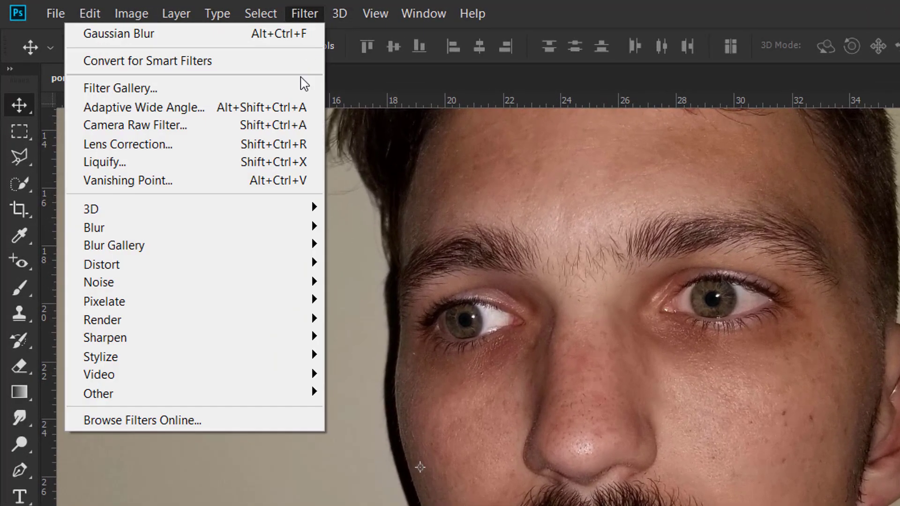
click(247, 60)
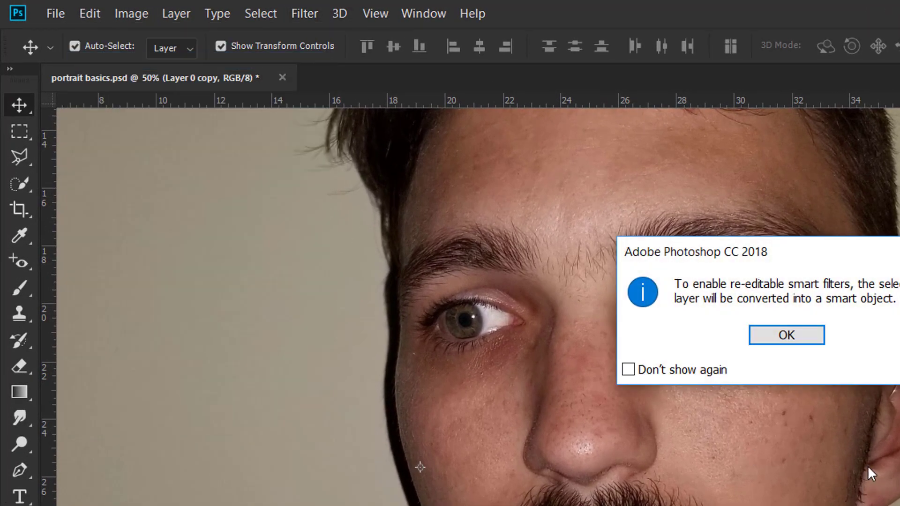
click(787, 335)
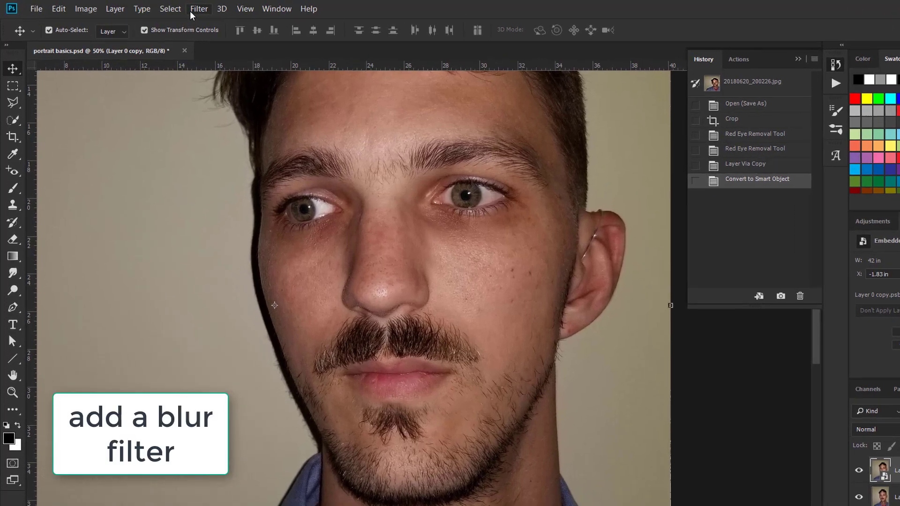
click(193, 12)
mouse_move(149, 154)
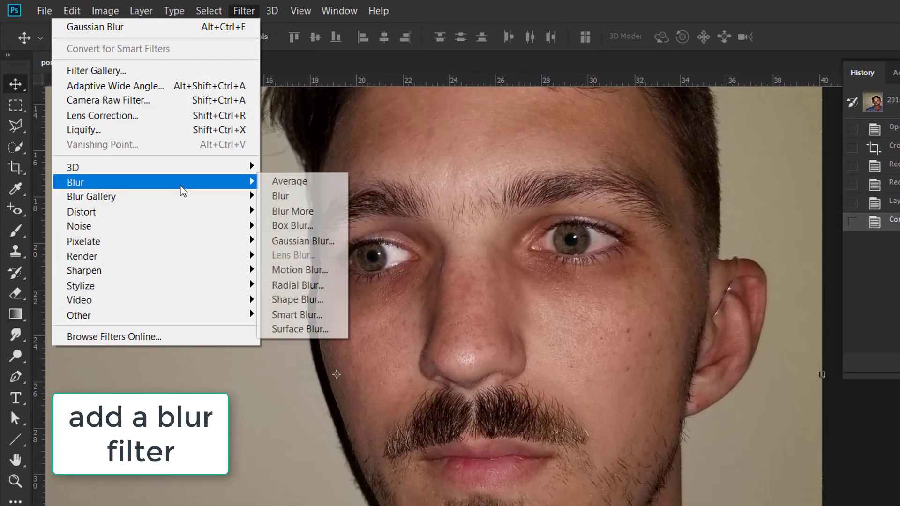
click(311, 329)
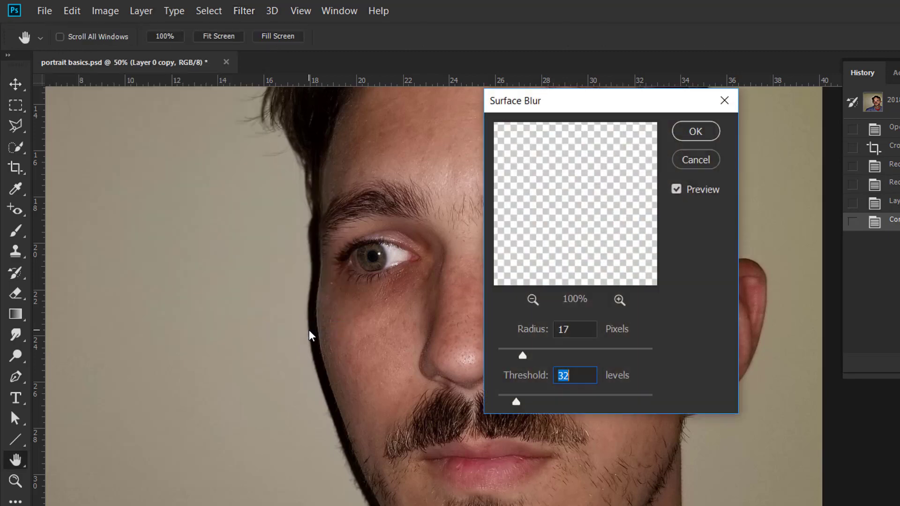
drag(597, 226, 625, 324)
drag(563, 182, 640, 272)
drag(591, 182, 630, 189)
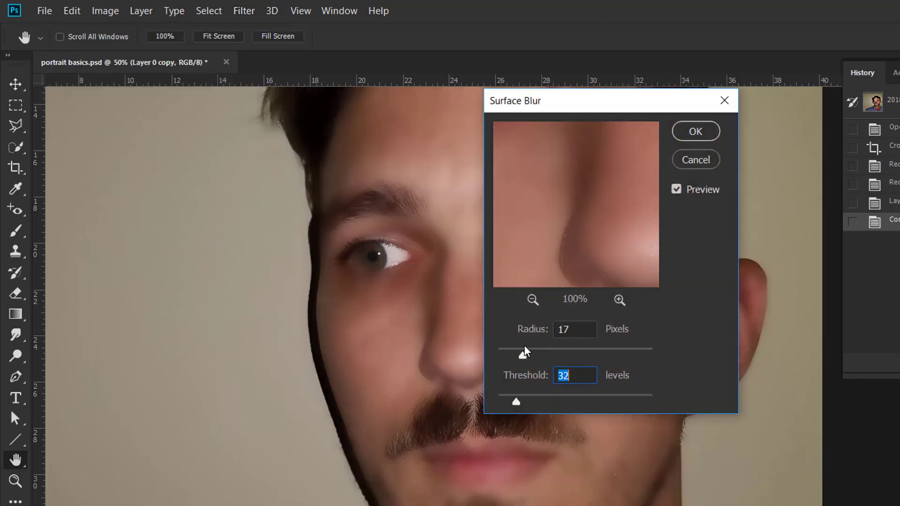
drag(534, 331, 529, 331)
drag(508, 398, 524, 382)
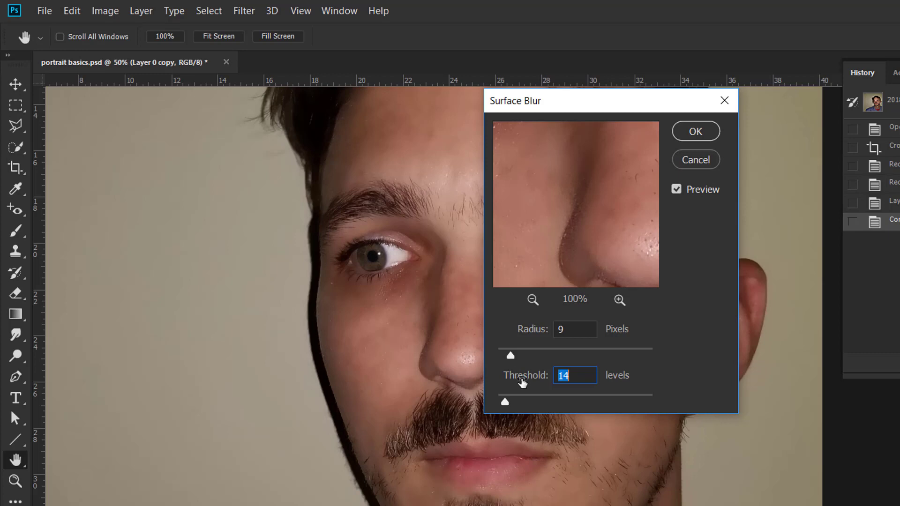
drag(528, 333, 516, 333)
drag(593, 110, 618, 124)
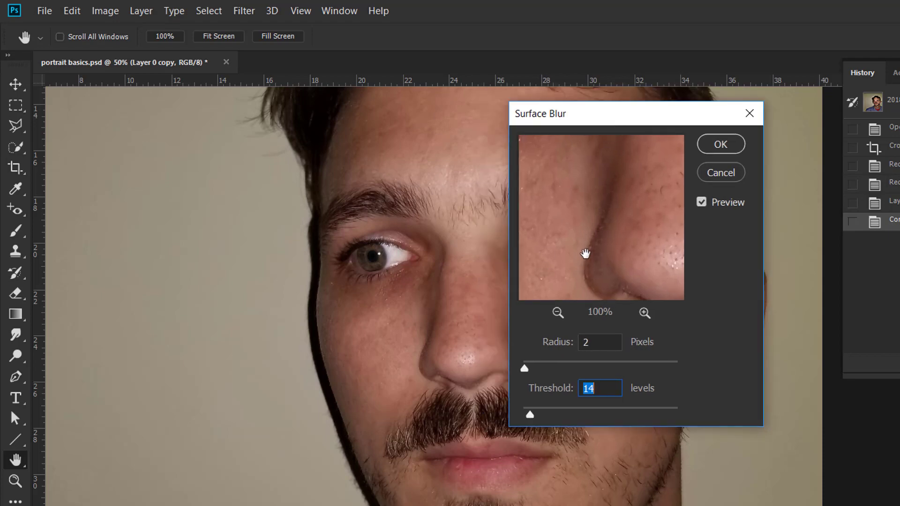
click(710, 174)
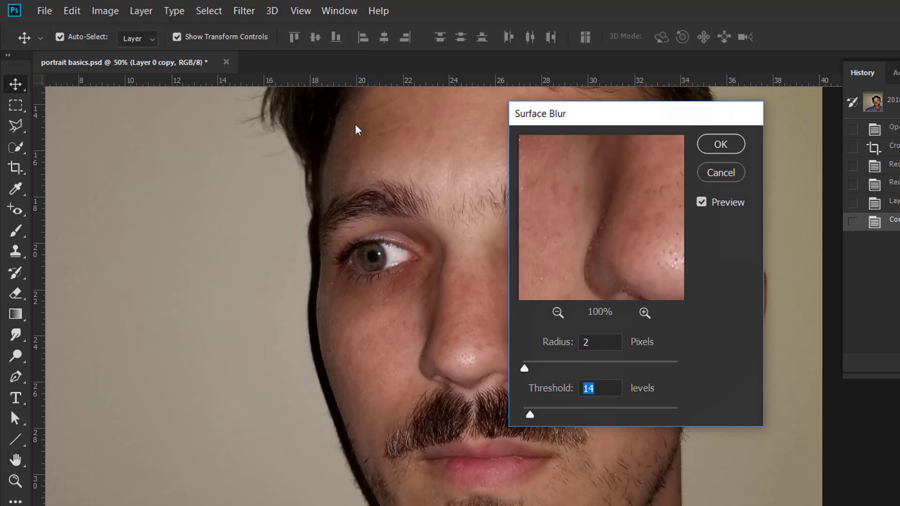
click(207, 19)
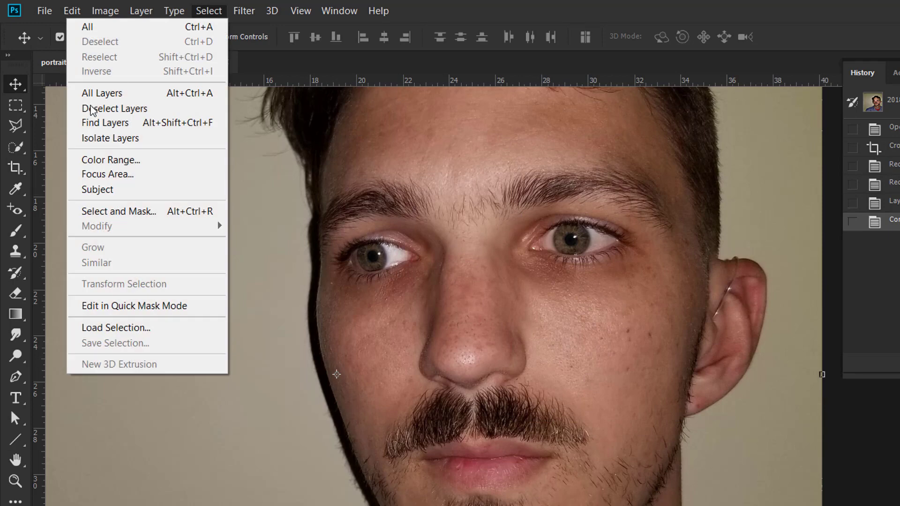
Step: Apply a Gaussian Blur with a 2.5-pixel radius to Layer 0 copy, checking the facial skin in the filter preview
mouse_move(245, 18)
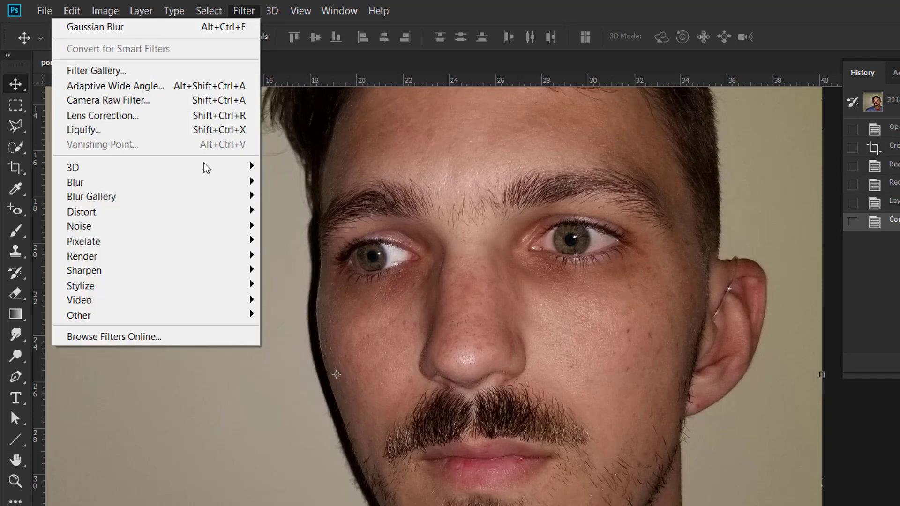
mouse_move(205, 182)
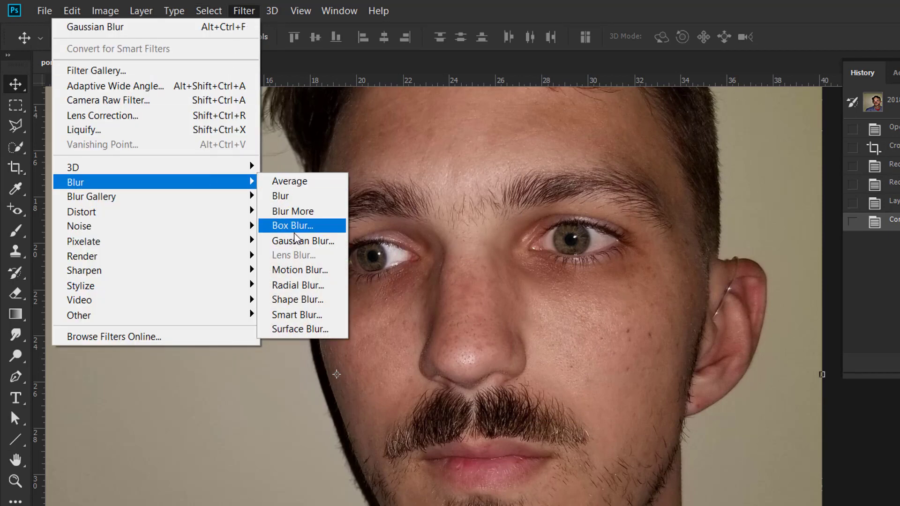
click(303, 240)
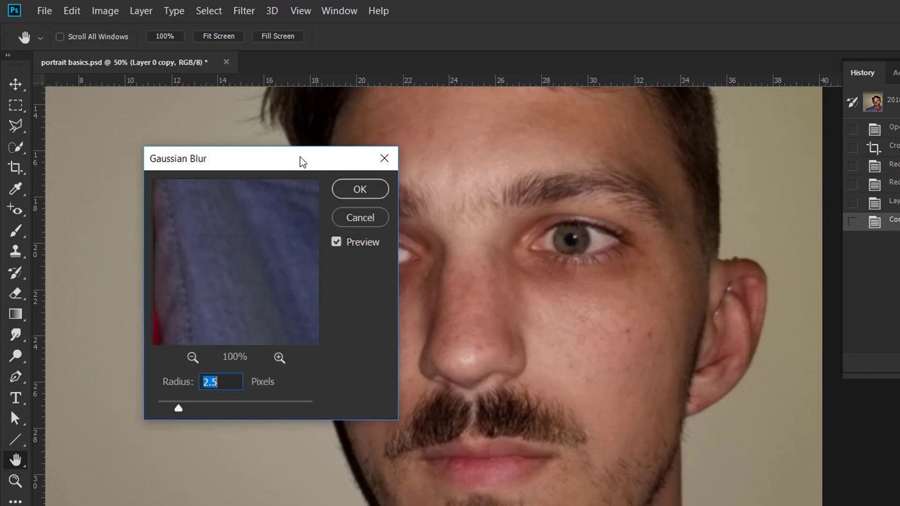
drag(302, 161, 581, 196)
drag(502, 287, 482, 286)
click(472, 393)
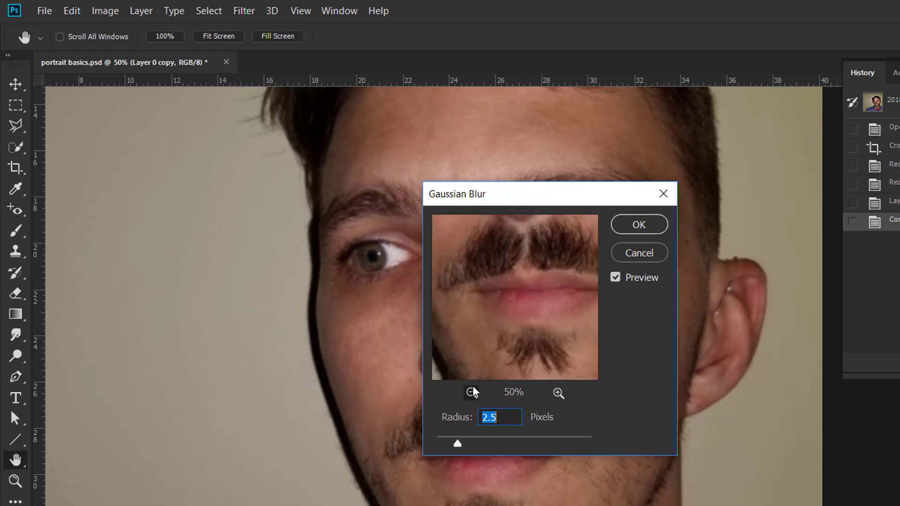
click(471, 393)
drag(498, 252, 529, 313)
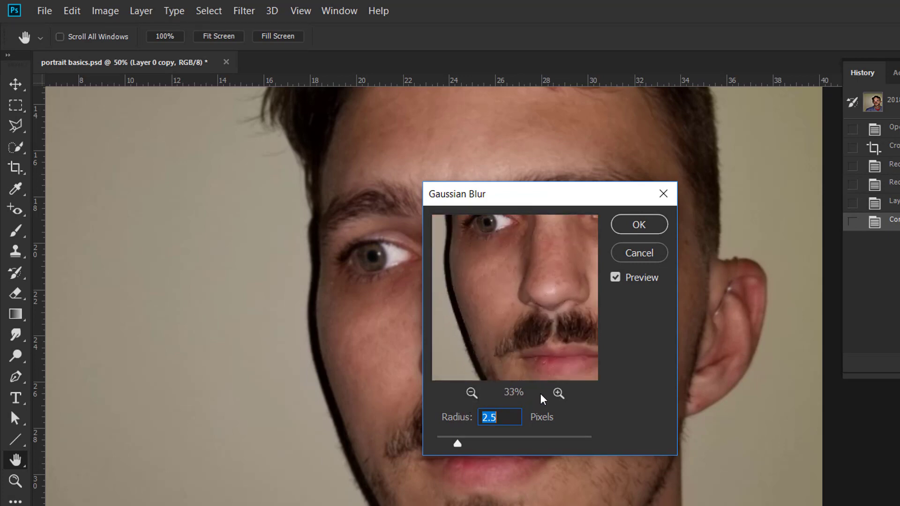
click(558, 393)
click(557, 393)
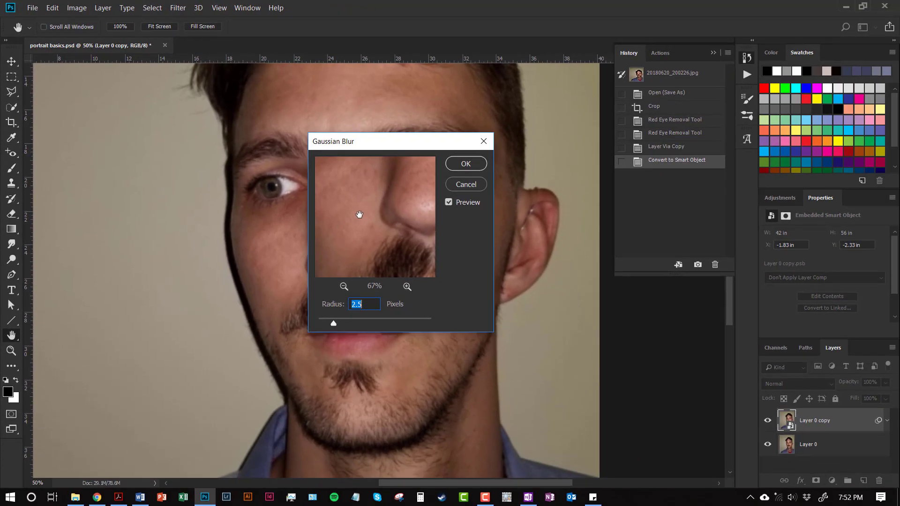
drag(360, 215, 374, 256)
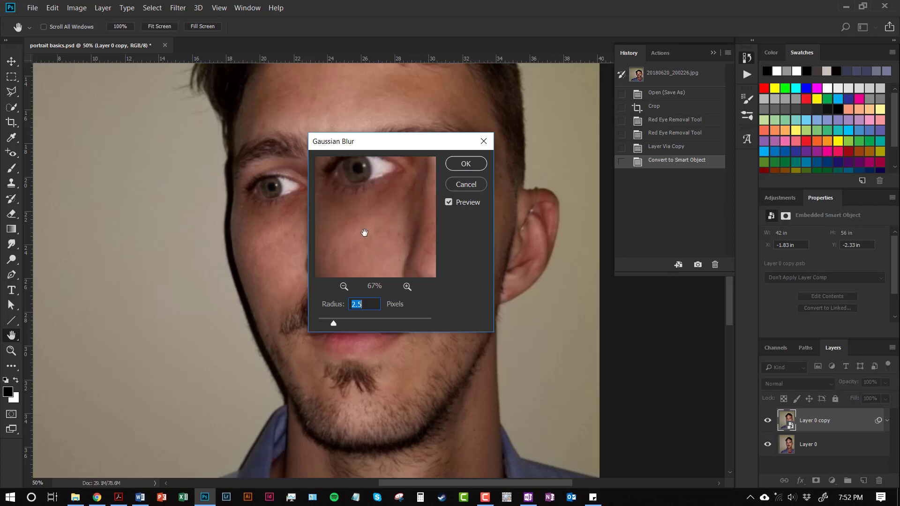
drag(388, 214, 382, 195)
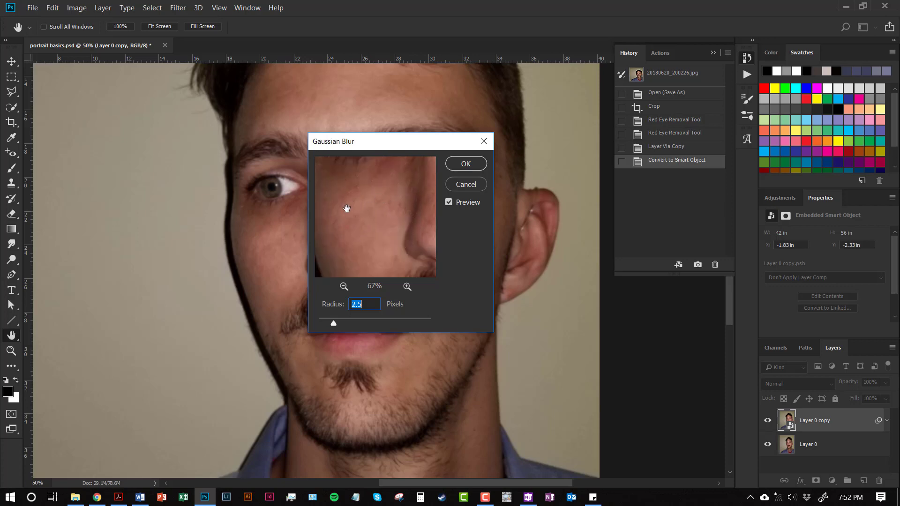
drag(368, 227, 342, 233)
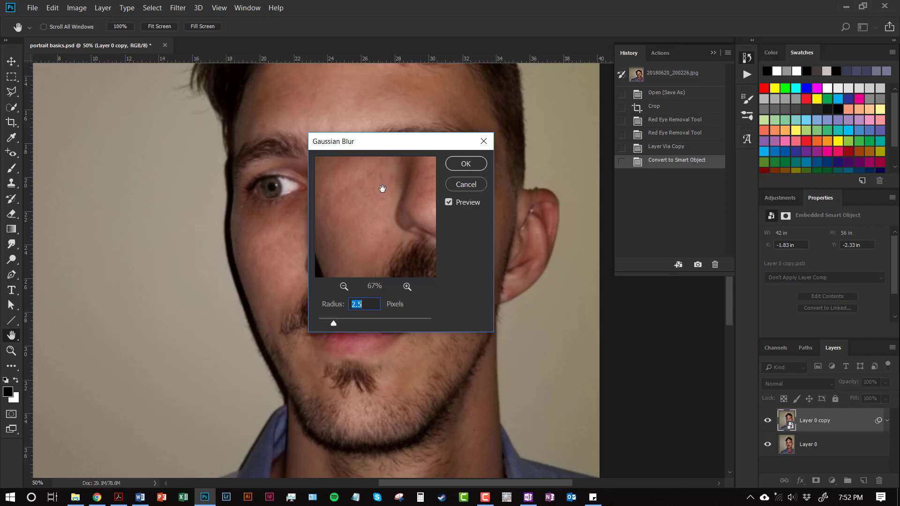
click(479, 167)
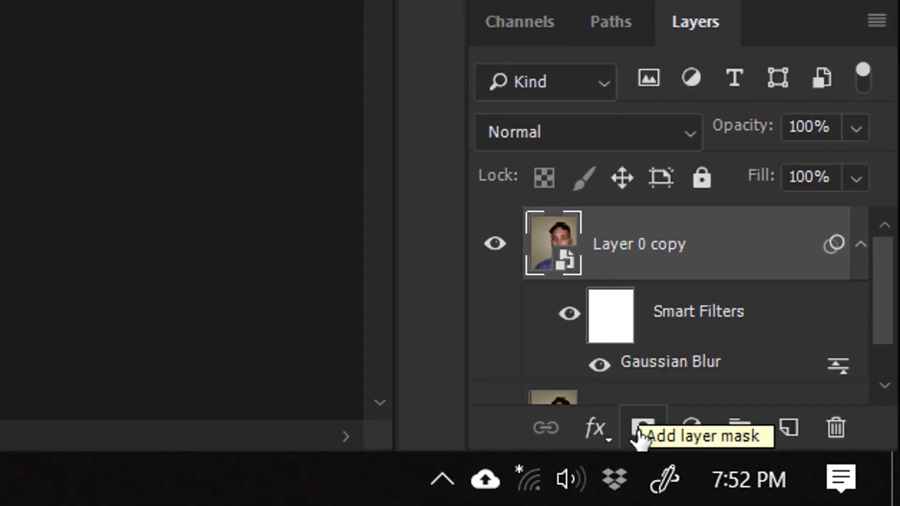
Step: Add a layer mask to Layer 0 copy and invert it to hide the blur
click(642, 429)
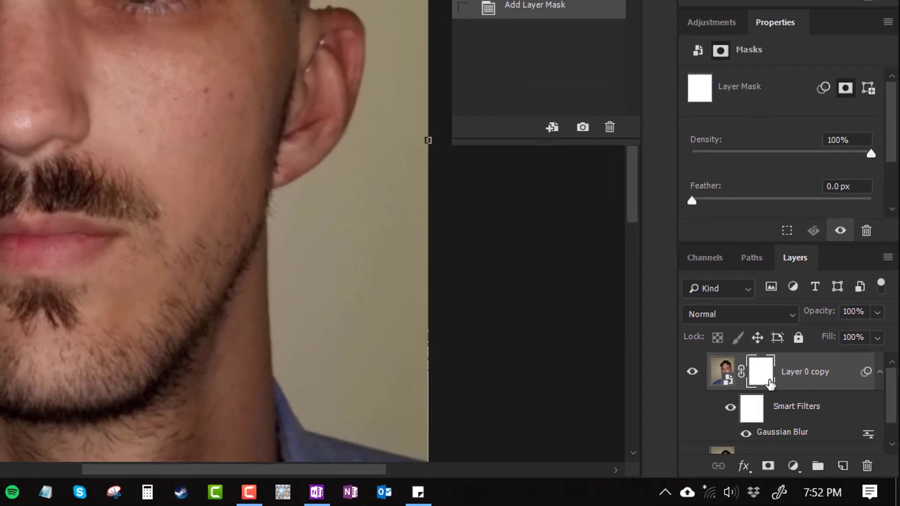
scroll(814, 186, down, 3)
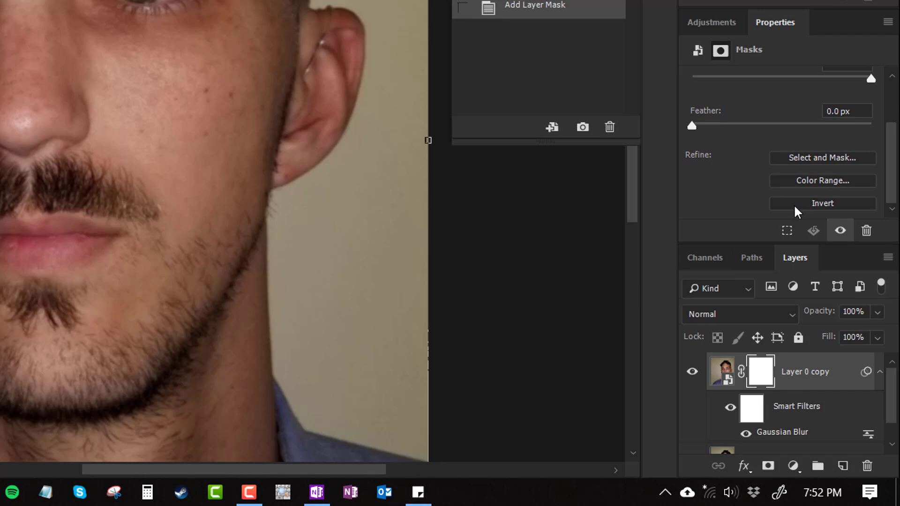
click(808, 203)
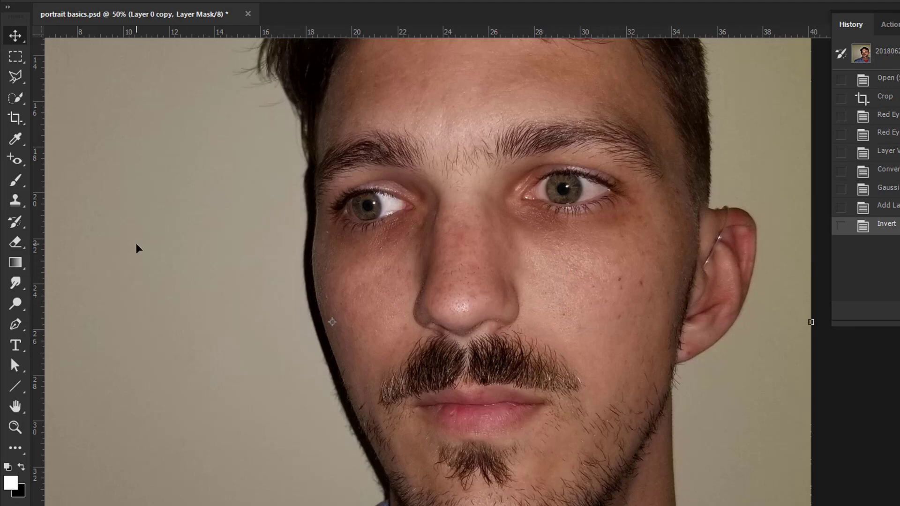
Step: Paint white on Layer 0 copy's mask over the cheeks, nose and chin with a 250 px Soft Round brush at 0% hardness
click(15, 180)
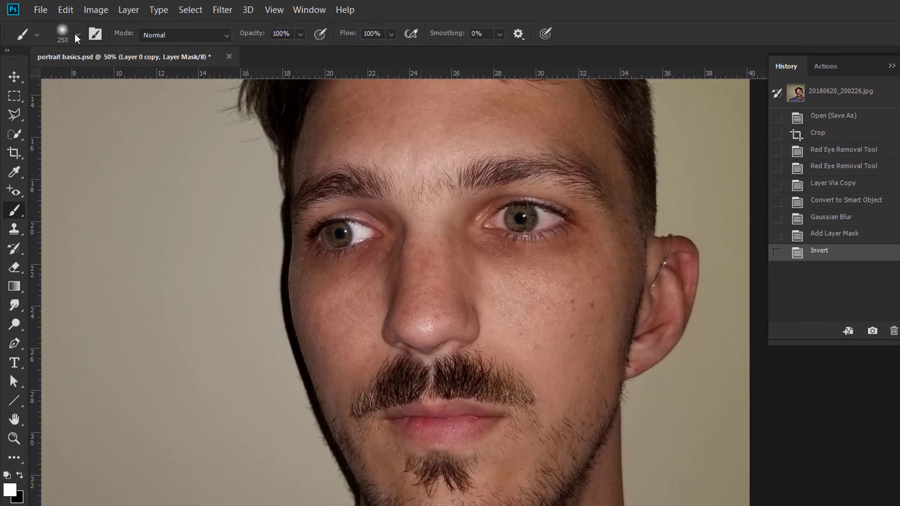
click(77, 36)
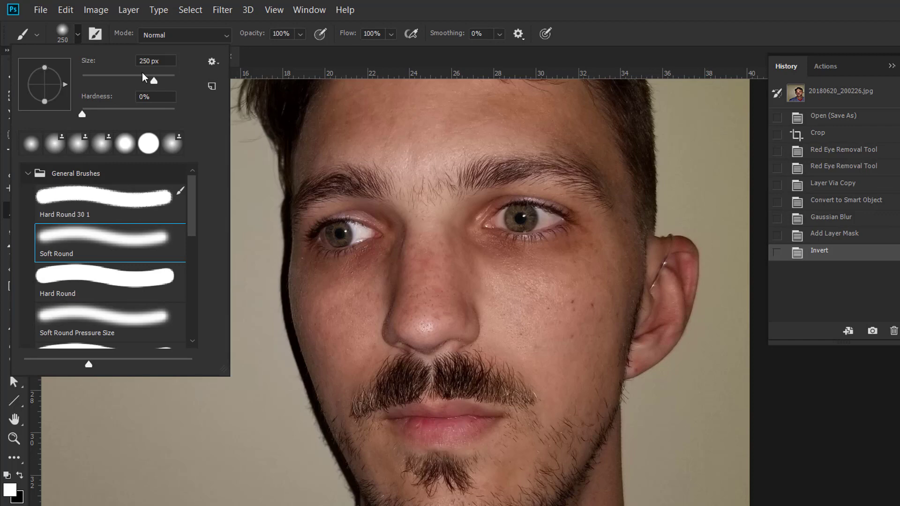
click(78, 34)
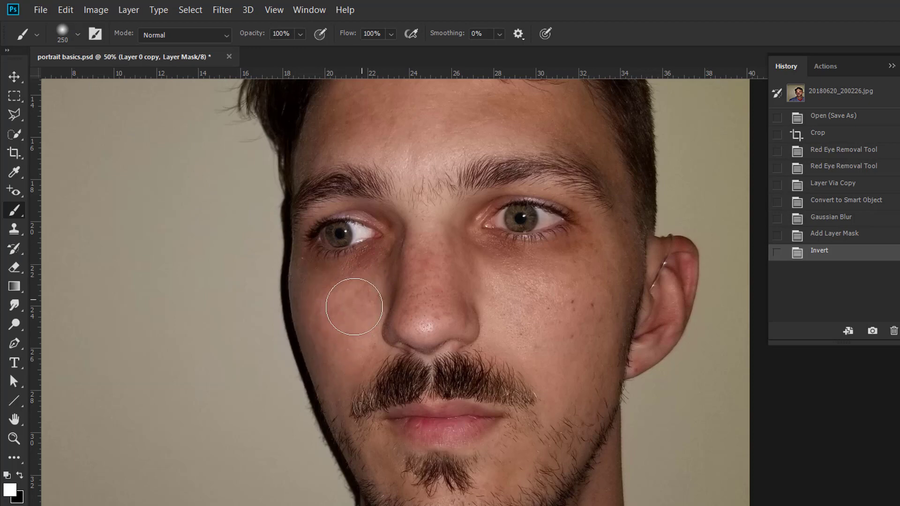
mouse_move(353, 305)
mouse_down()
mouse_move(394, 302)
mouse_move(422, 277)
mouse_move(432, 237)
mouse_move(432, 287)
mouse_move(451, 287)
mouse_up()
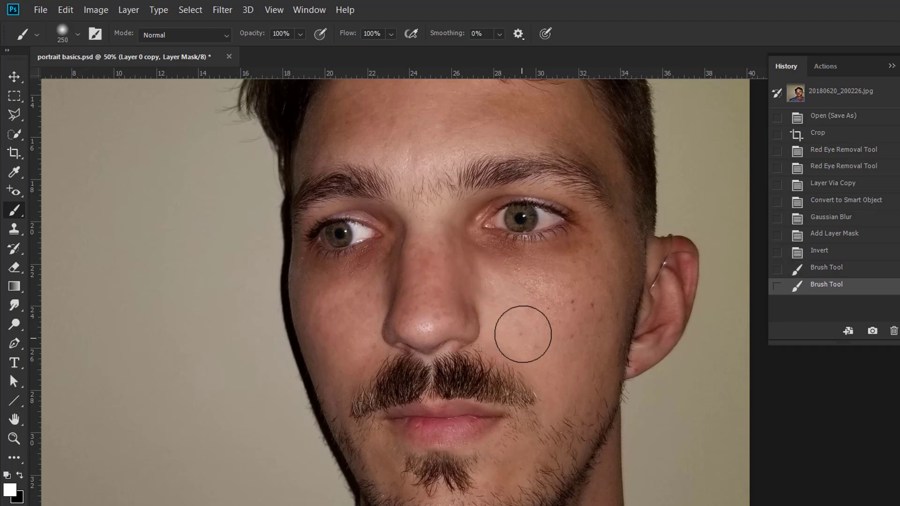
mouse_move(570, 287)
mouse_down()
mouse_move(600, 284)
mouse_move(572, 375)
mouse_move(596, 324)
mouse_move(604, 288)
mouse_move(558, 398)
mouse_move(502, 467)
mouse_move(506, 455)
mouse_move(384, 464)
mouse_up()
mouse_move(411, 345)
mouse_down()
mouse_move(426, 328)
mouse_move(424, 305)
mouse_up()
Step: Continue painting the mask white over the forehead, under the eyes and on the remaining facial skin
scroll(424, 306, up, 4)
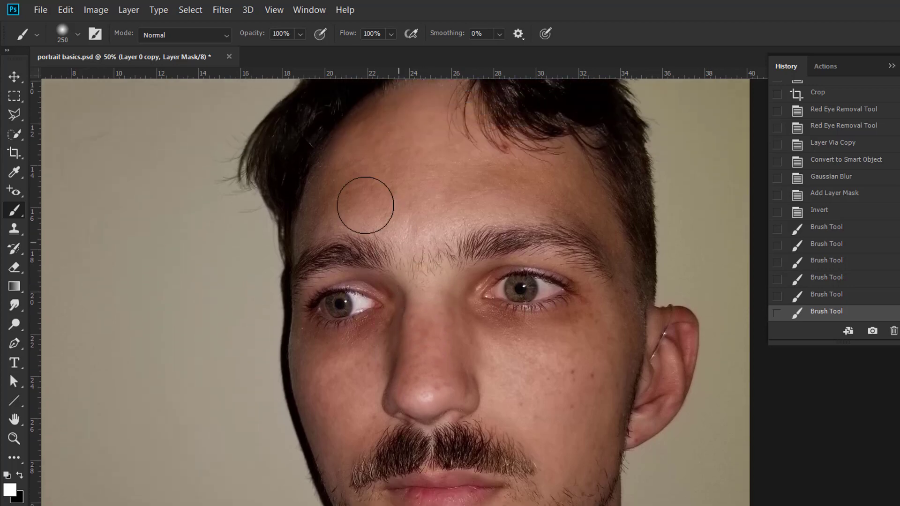
mouse_move(448, 211)
mouse_down()
mouse_move(481, 196)
mouse_move(568, 192)
mouse_move(419, 178)
mouse_move(405, 123)
mouse_move(337, 199)
mouse_move(372, 154)
mouse_move(421, 197)
mouse_move(475, 209)
mouse_move(508, 193)
mouse_move(577, 208)
mouse_move(612, 244)
mouse_move(629, 351)
mouse_move(611, 378)
mouse_up()
mouse_move(478, 309)
mouse_down()
mouse_move(516, 313)
mouse_move(516, 328)
mouse_move(489, 333)
mouse_up()
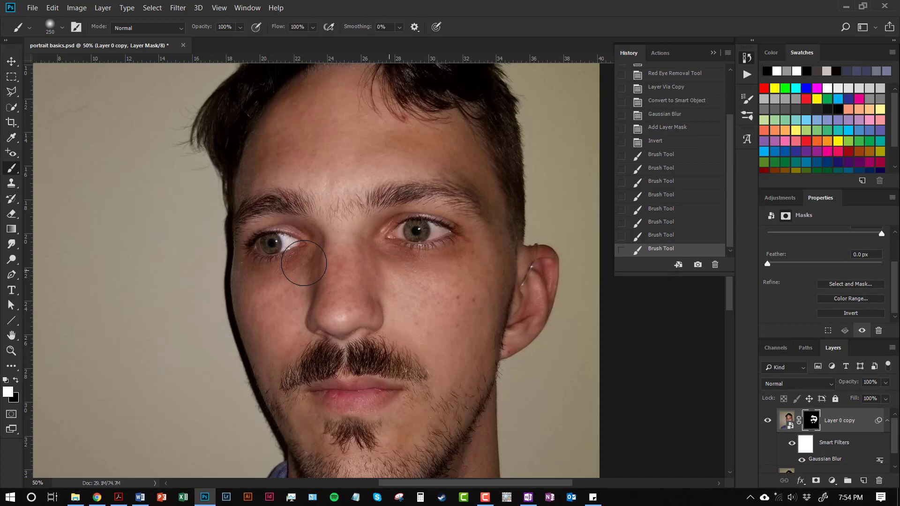
mouse_move(304, 264)
mouse_down()
mouse_move(281, 261)
mouse_move(257, 277)
mouse_move(302, 310)
mouse_up()
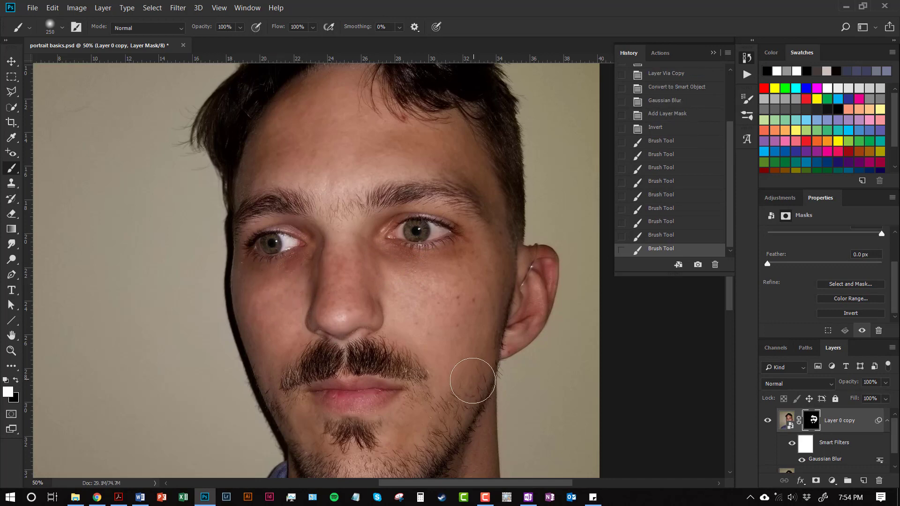
scroll(422, 375, down, 1)
mouse_move(557, 267)
mouse_down()
mouse_move(529, 287)
mouse_move(519, 281)
mouse_up()
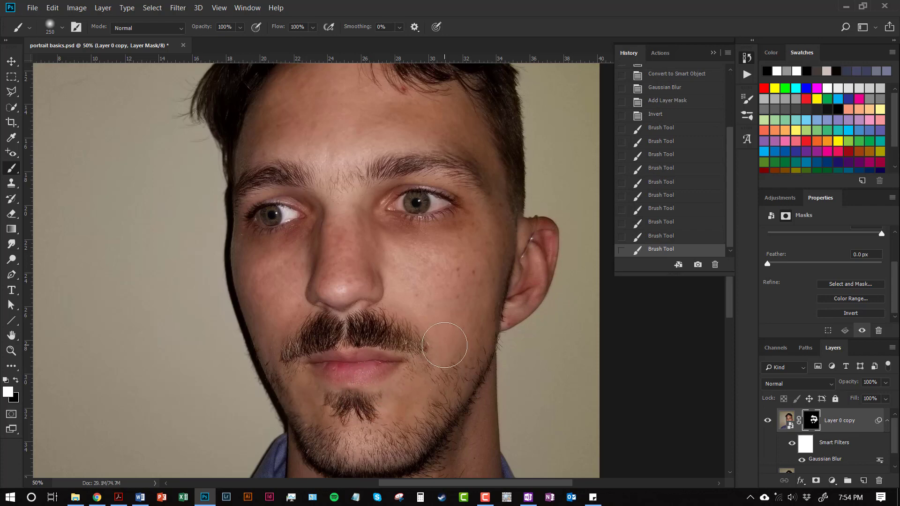
Step: Add a Curves adjustment layer and brighten the portrait by moving the white point to input 210, output 255
scroll(450, 281, up, 1)
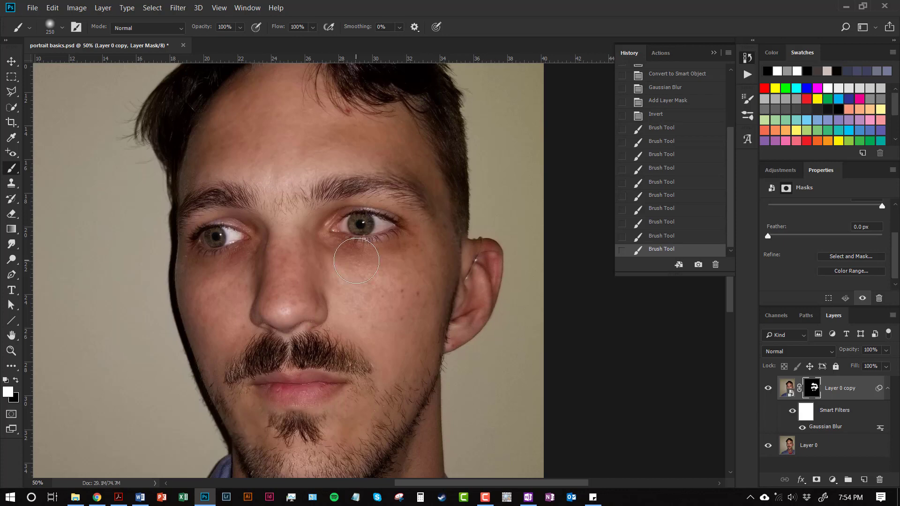
scroll(363, 256, down, 2)
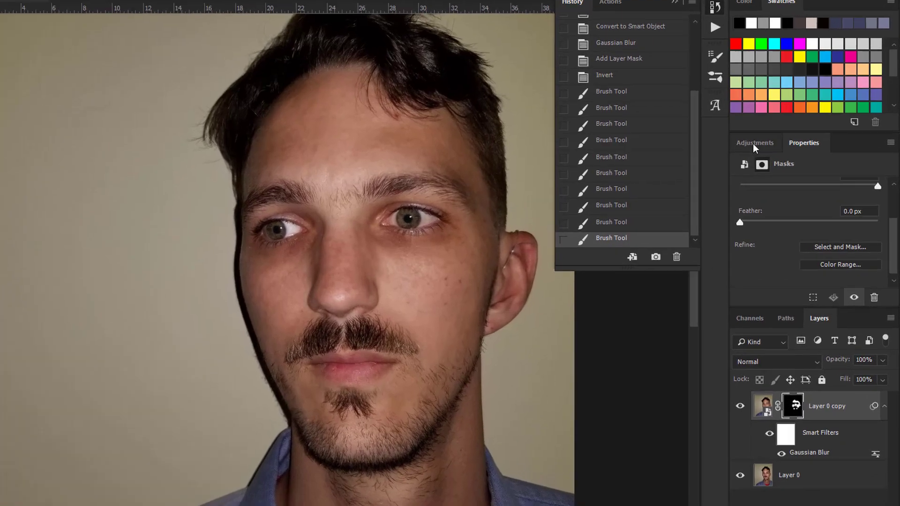
click(780, 171)
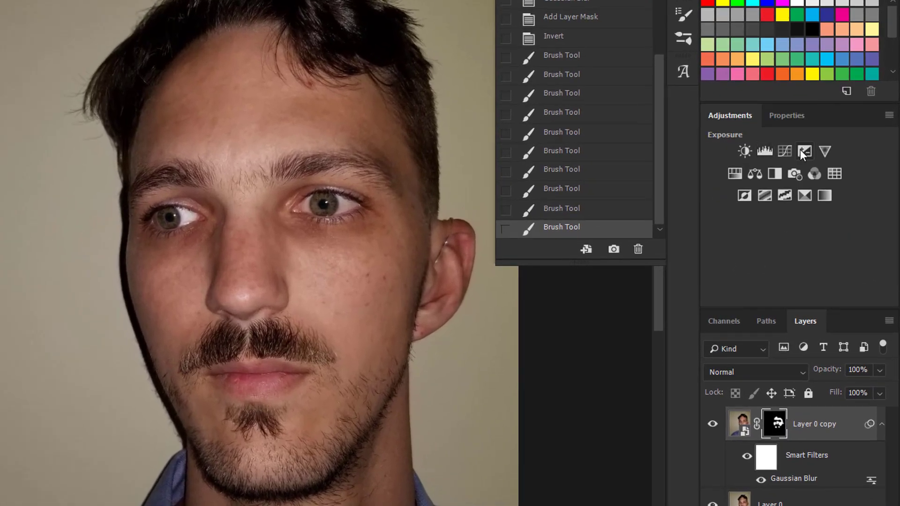
click(788, 154)
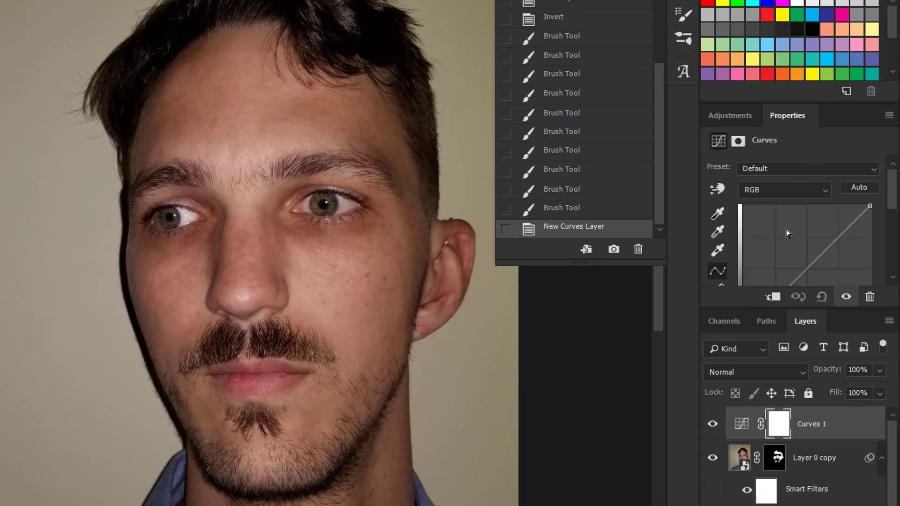
scroll(792, 277, down, 3)
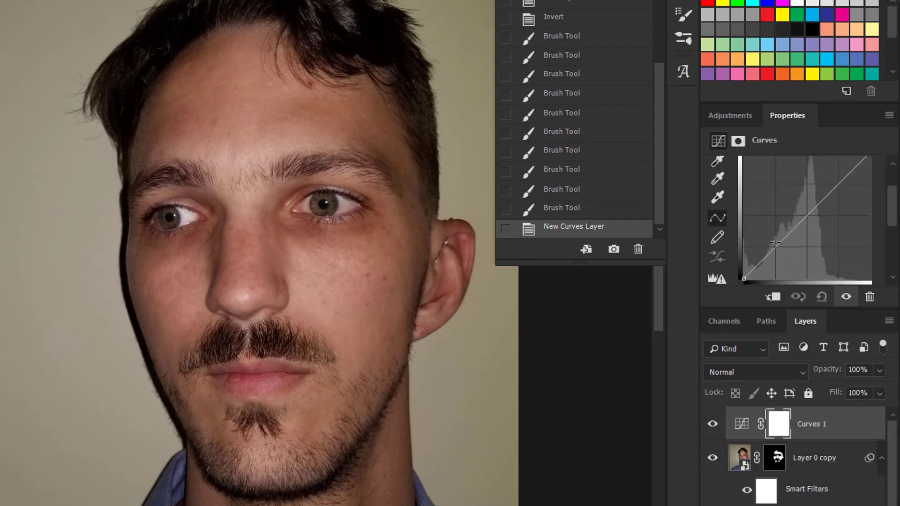
scroll(858, 262, down, 2)
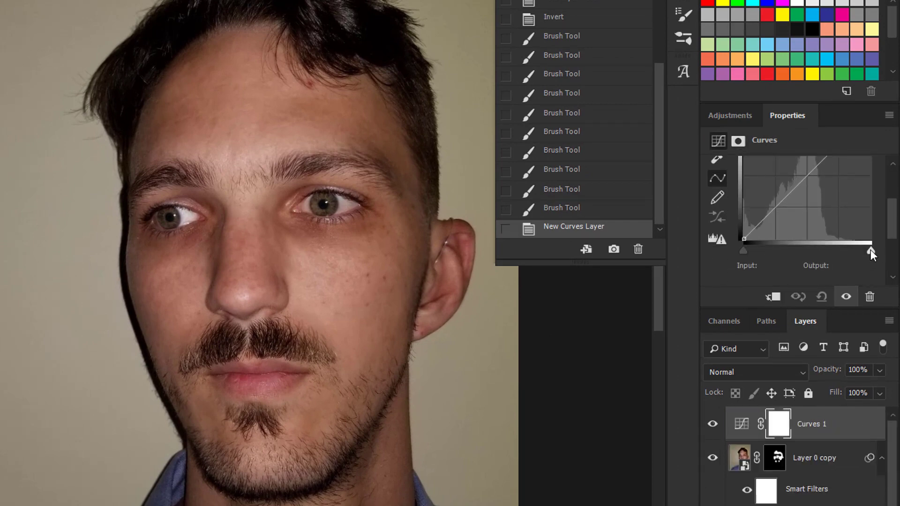
drag(871, 250, 849, 251)
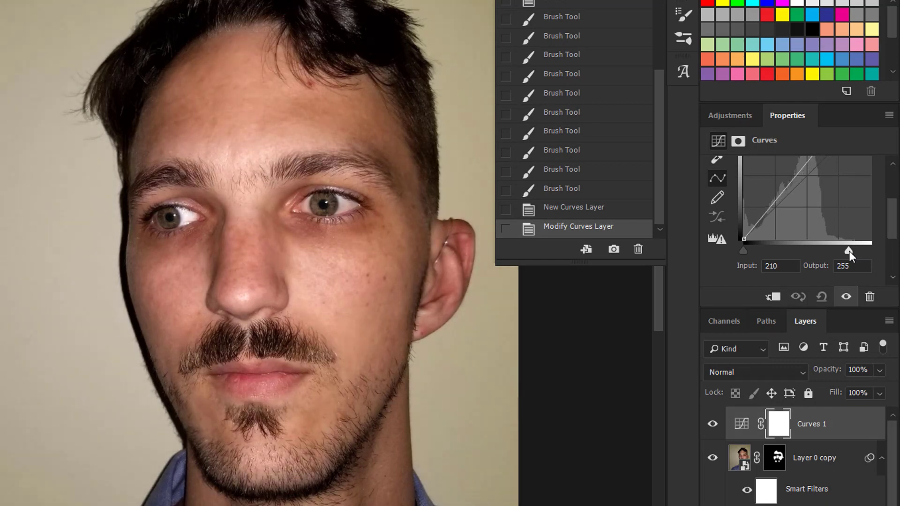
Step: Add a raised point in the darker tones of the RGB curve and ease the white point back toward the highlight end
scroll(716, 246, up, 2)
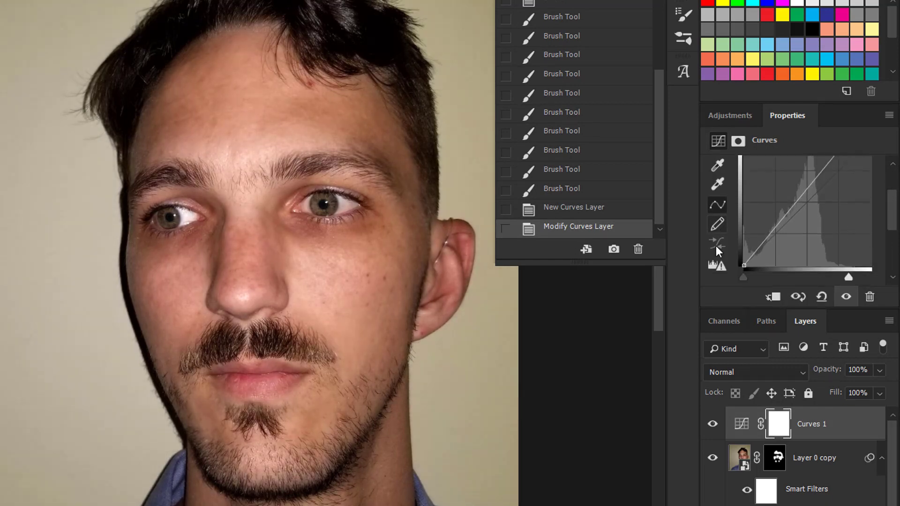
scroll(716, 246, down, 1)
click(775, 207)
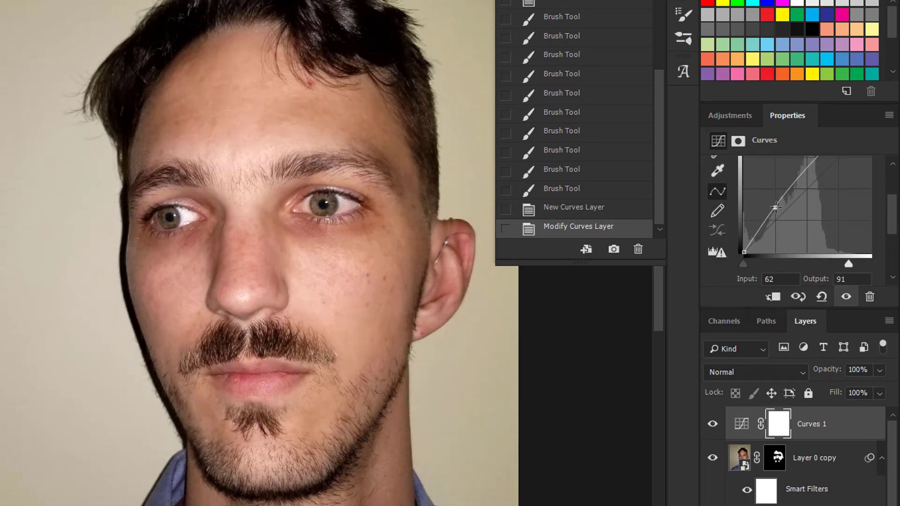
mouse_move(775, 207)
mouse_down()
mouse_move(781, 216)
mouse_move(780, 208)
mouse_up()
scroll(818, 211, up, 3)
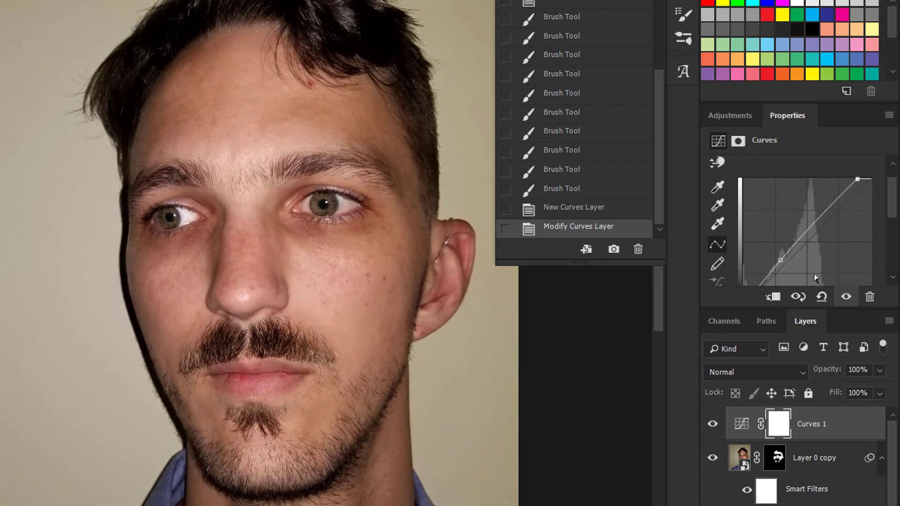
drag(860, 180, 867, 179)
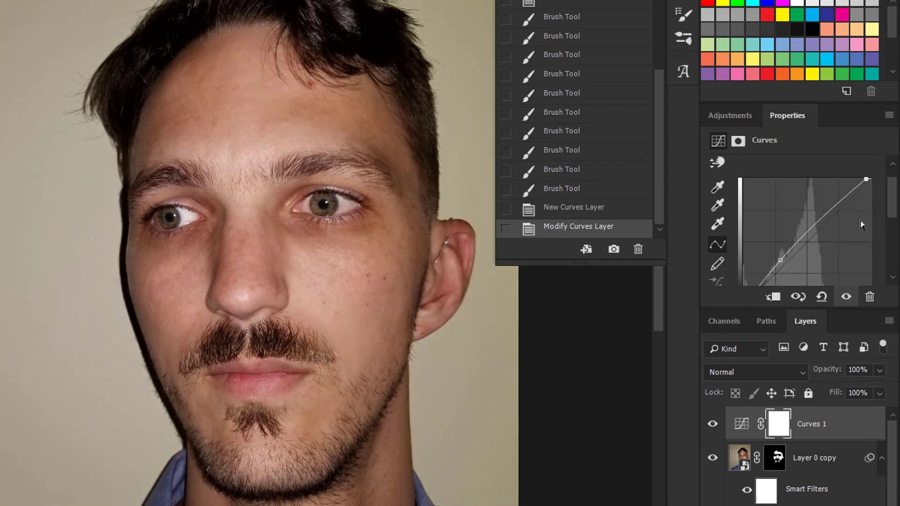
Step: Add an Exposure adjustment layer above Curves 1 with gamma correction 0.91 and exposure +0.05
click(728, 114)
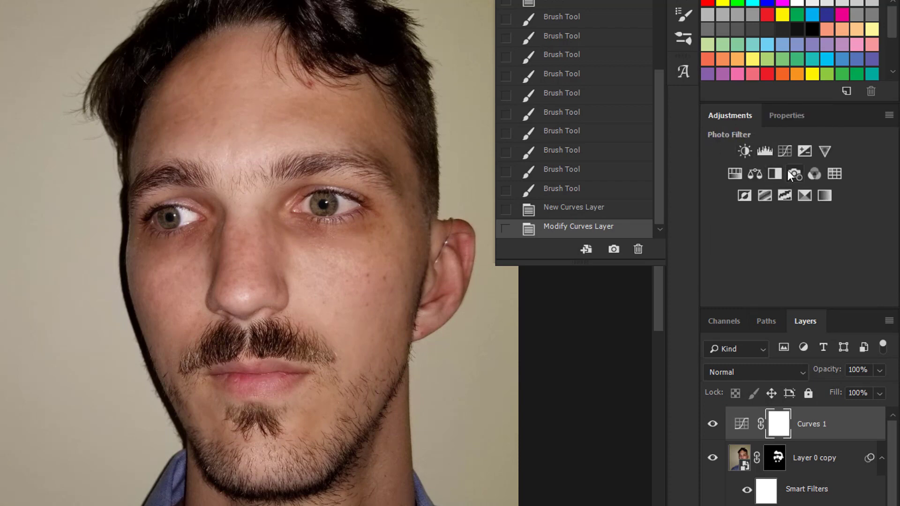
click(804, 151)
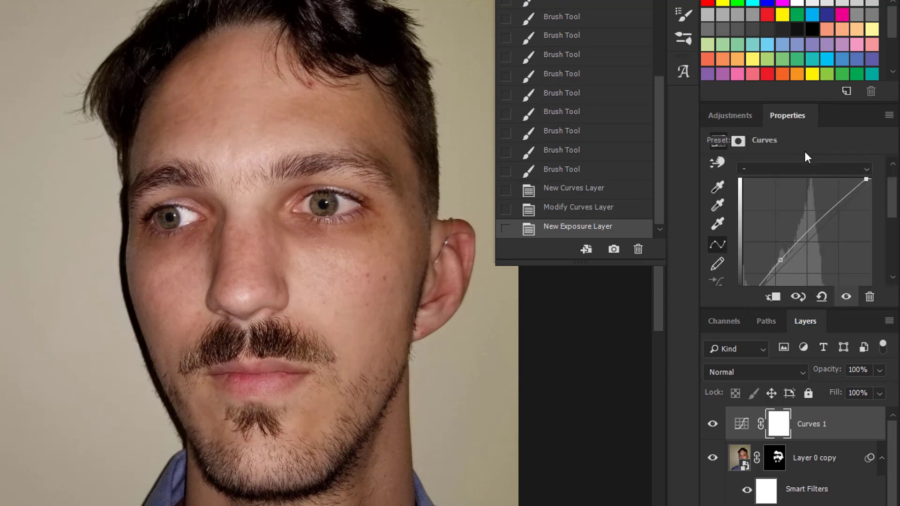
scroll(780, 225, down, 1)
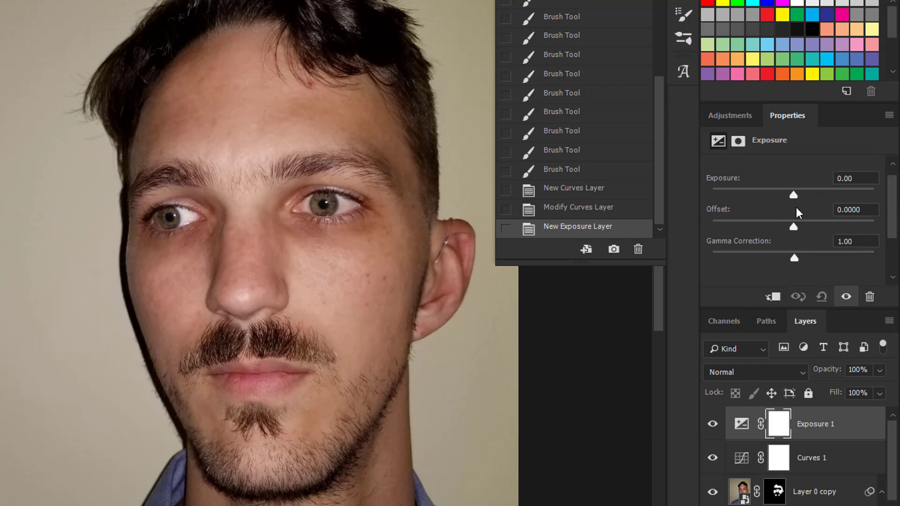
mouse_move(760, 247)
mouse_down()
mouse_move(749, 247)
mouse_move(769, 242)
mouse_up()
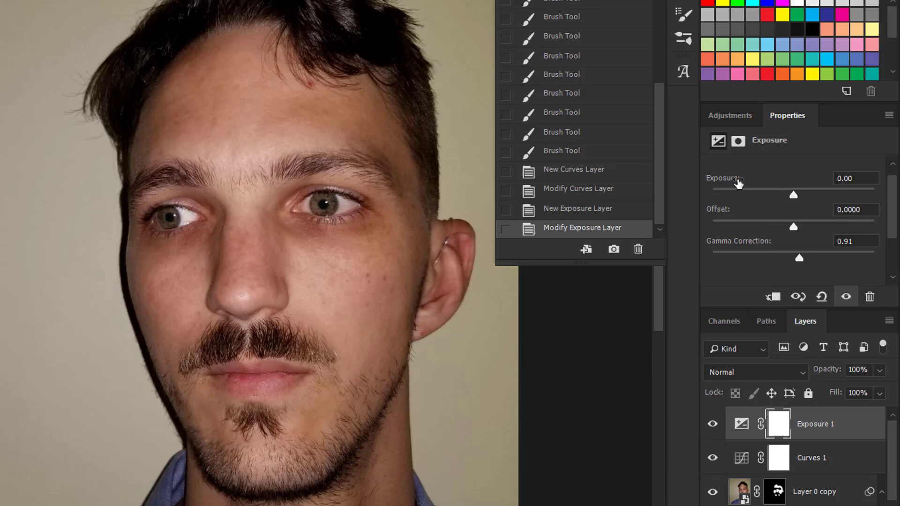
mouse_move(739, 183)
mouse_down()
mouse_move(724, 187)
mouse_move(740, 184)
mouse_up()
key(Return)
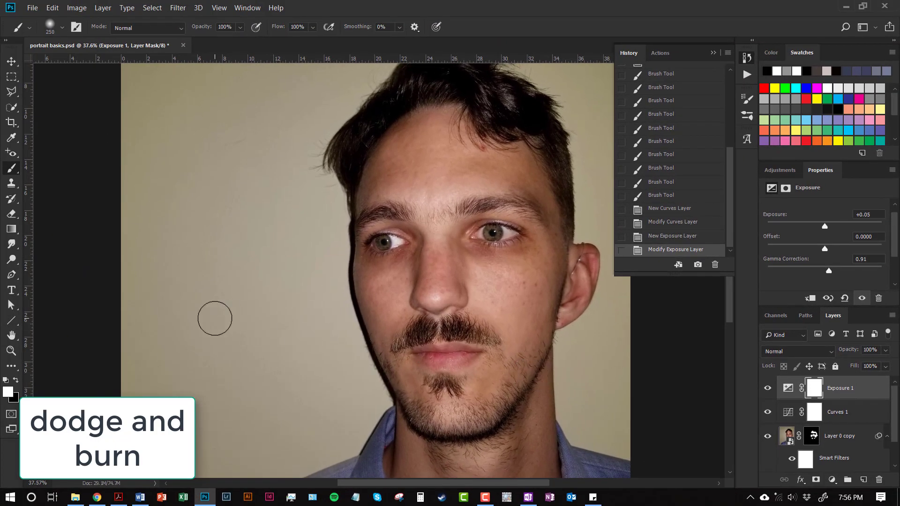
Step: Choose the Dodge tool, set its range to Highlights and exposure to 14%, and open its brush size settings
click(12, 261)
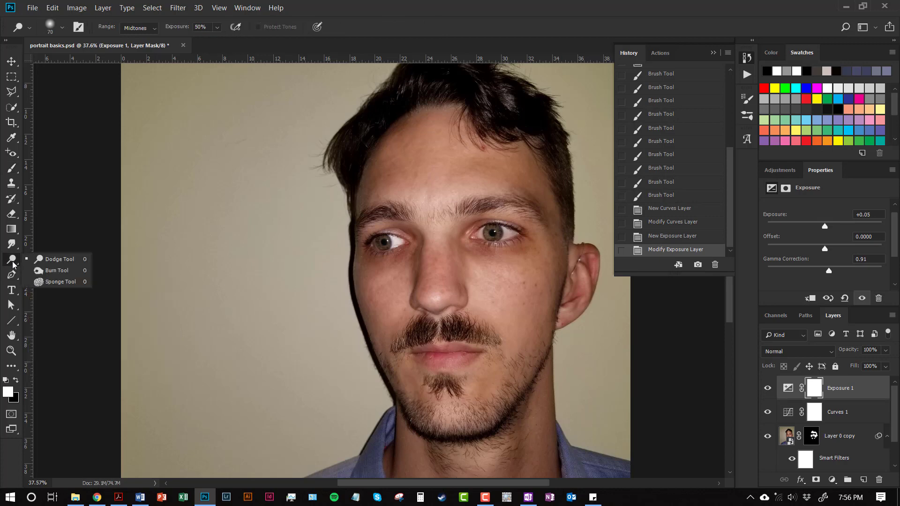
click(56, 262)
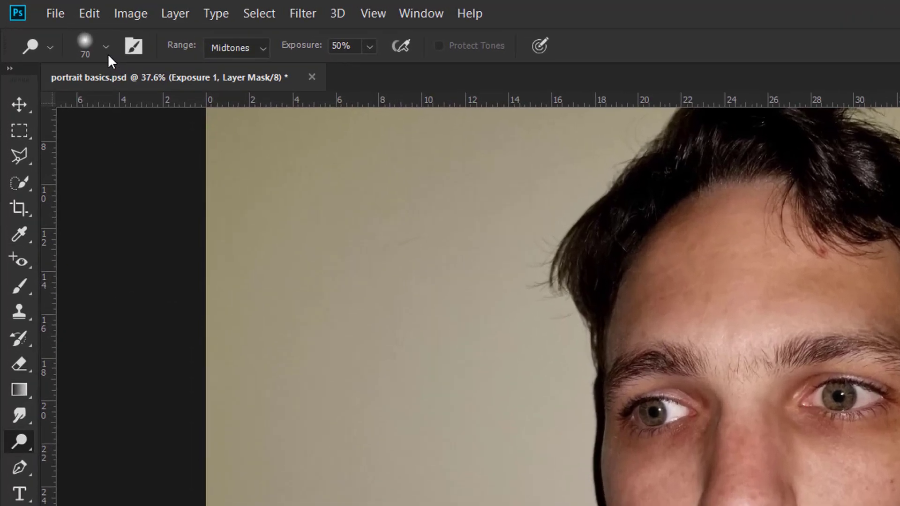
click(62, 26)
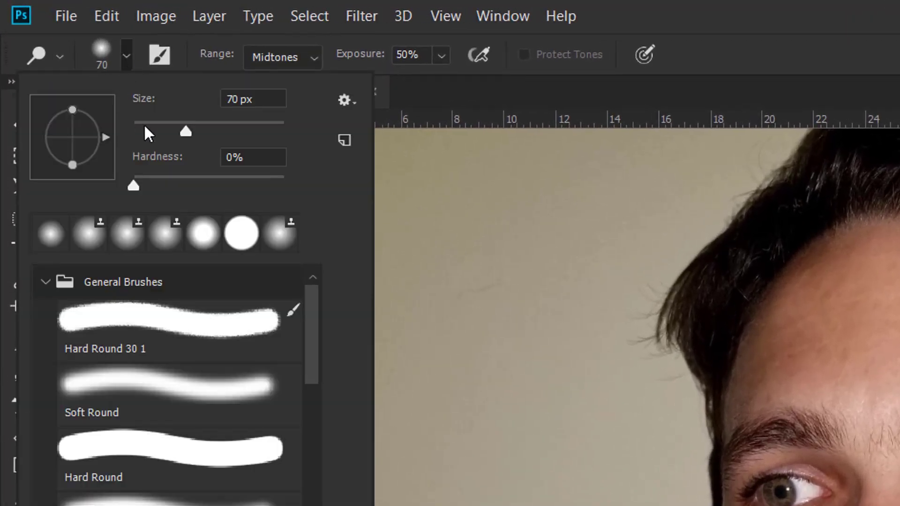
click(125, 55)
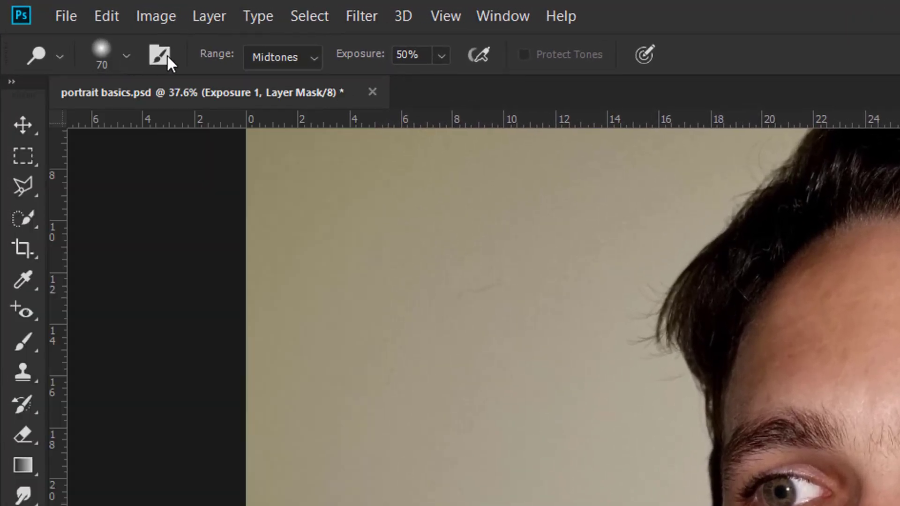
click(266, 57)
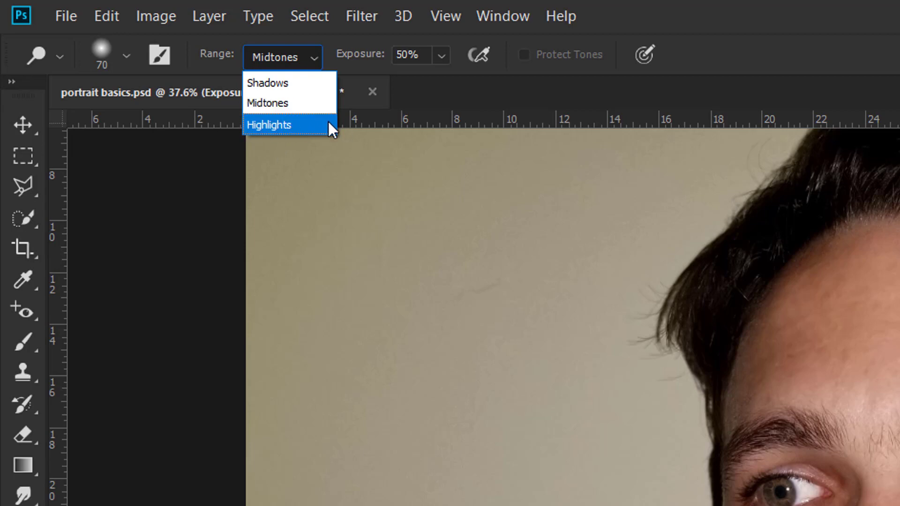
click(277, 125)
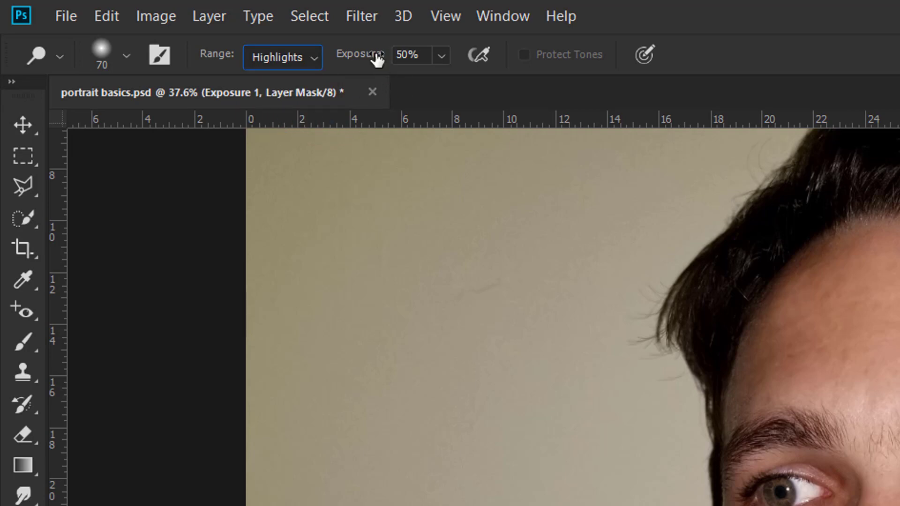
drag(377, 59, 334, 60)
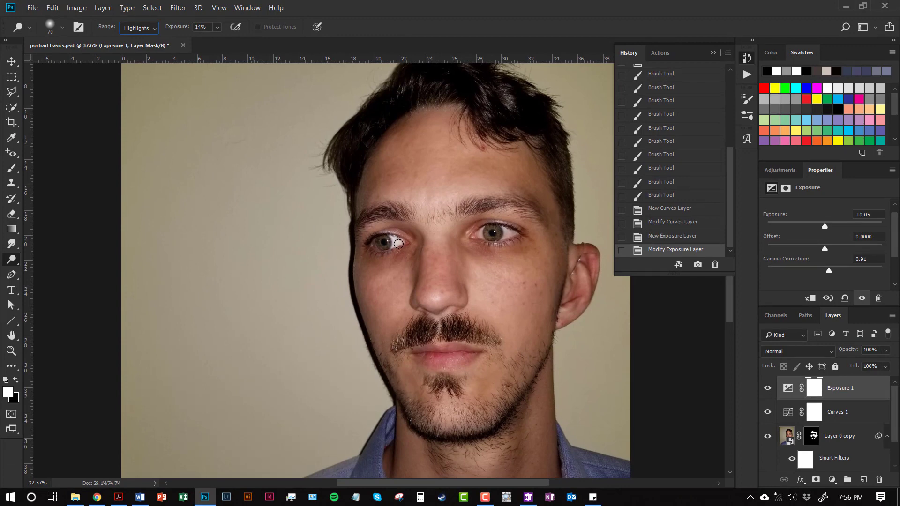
click(63, 29)
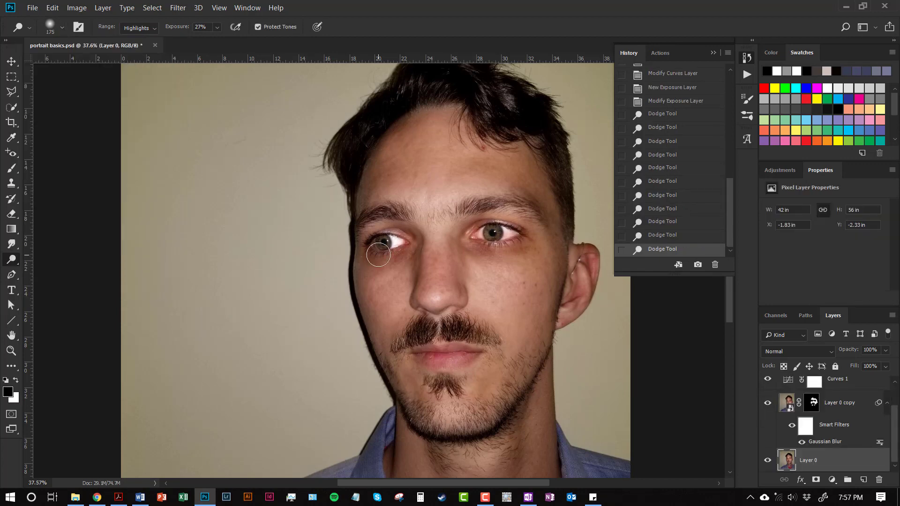
Step: Darken the nose and cheek areas on Layer 0 with a 250 px Burn tool set to Highlights at 18% exposure
right_click(13, 261)
click(71, 274)
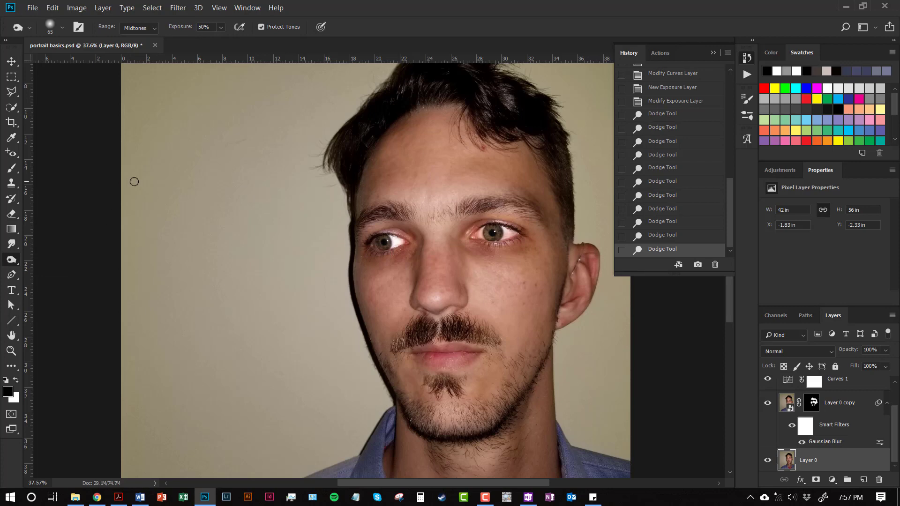
key(bracketright)
key(bracketright)
key(bracketright)
key(bracketright)
key(bracketright)
key(bracketright)
key(bracketright)
key(bracketright)
click(135, 29)
click(135, 60)
drag(182, 30, 183, 31)
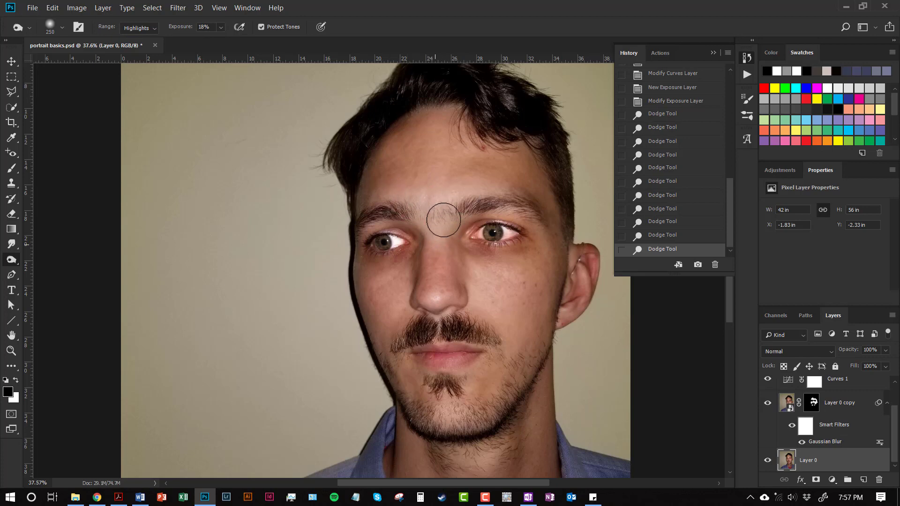
mouse_move(422, 218)
mouse_down()
mouse_move(424, 267)
mouse_move(496, 271)
mouse_move(498, 322)
mouse_move(527, 322)
mouse_move(516, 297)
mouse_up()
mouse_move(413, 266)
mouse_down()
mouse_move(395, 308)
mouse_move(398, 288)
mouse_move(363, 294)
mouse_move(393, 277)
mouse_up()
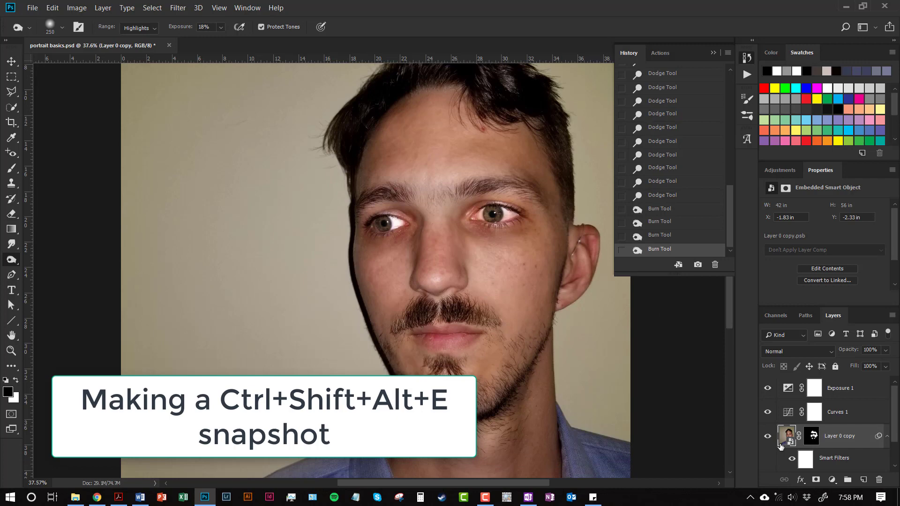
Step: Stamp all visible layers into a new merged layer directly above the Exposure 1 adjustment layer
scroll(780, 450, down, 2)
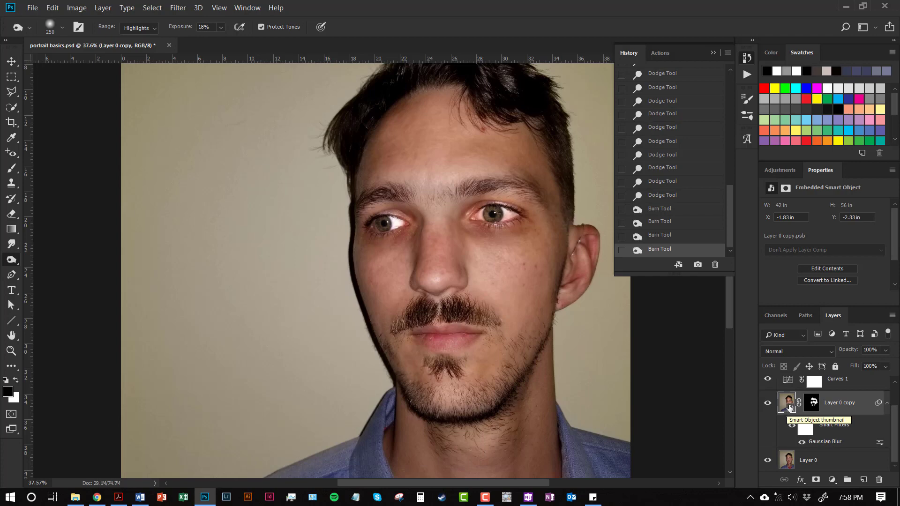
scroll(789, 407, up, 1)
click(874, 394)
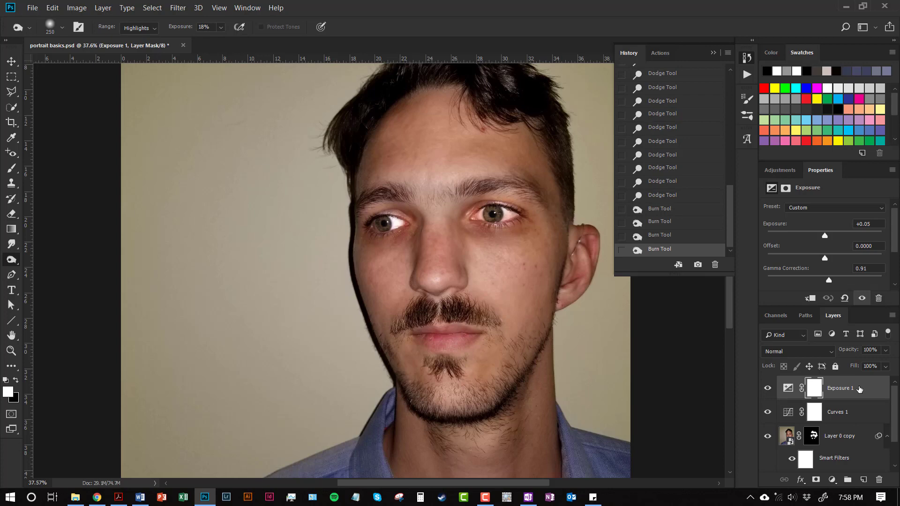
key(ctrl+shift+alt+e)
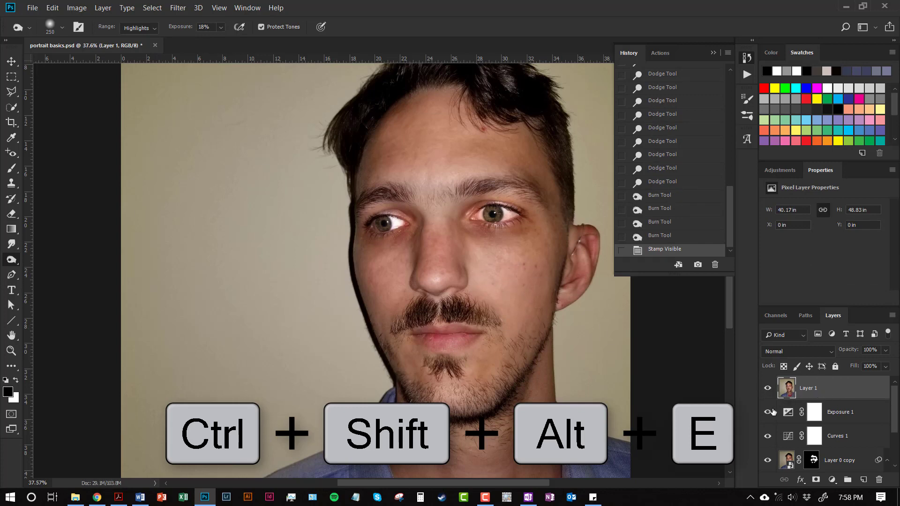
scroll(796, 412, down, 2)
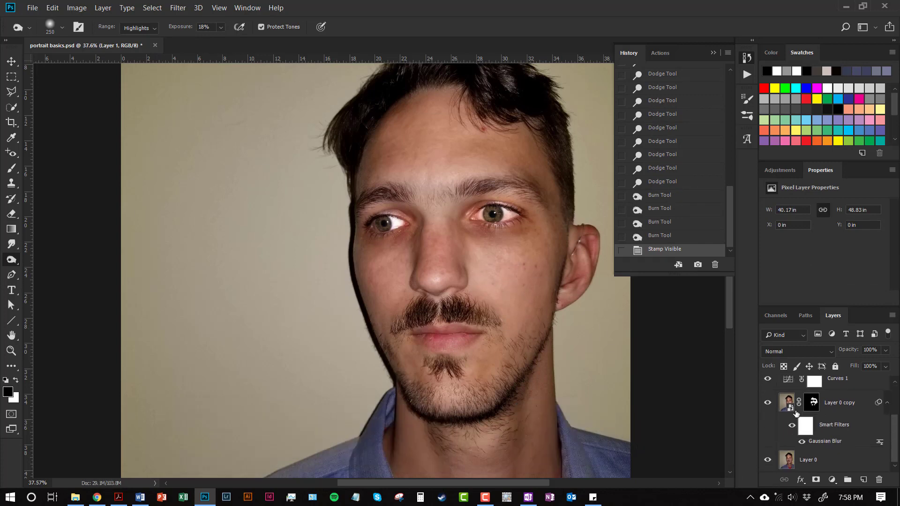
scroll(833, 432, up, 2)
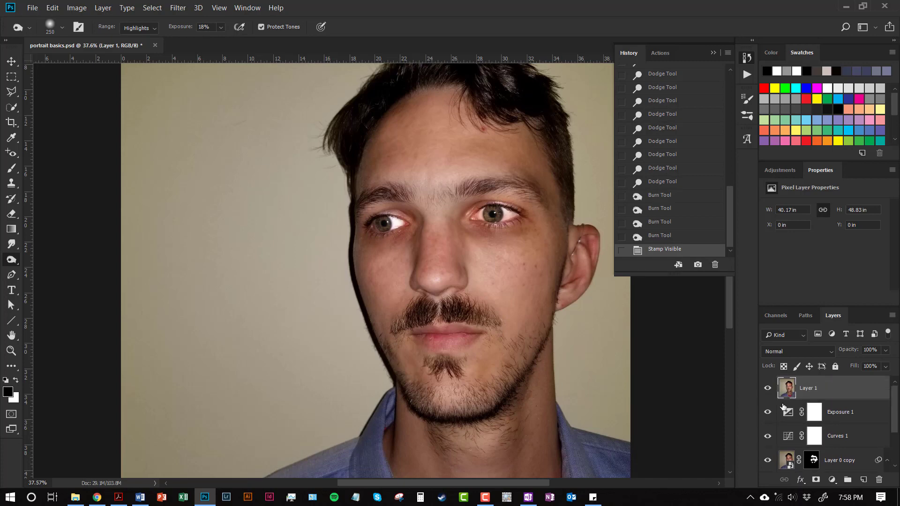
Step: Remove the dark spots on the cheek below the outer eye of Layer 1 with the Spot Healing Brush
scroll(516, 287, up, 4)
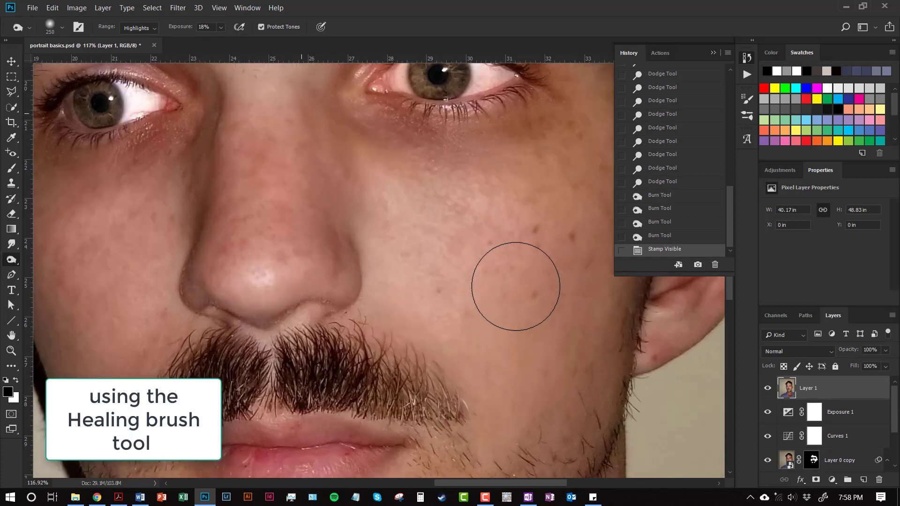
scroll(515, 286, down, 2)
drag(537, 287, 413, 265)
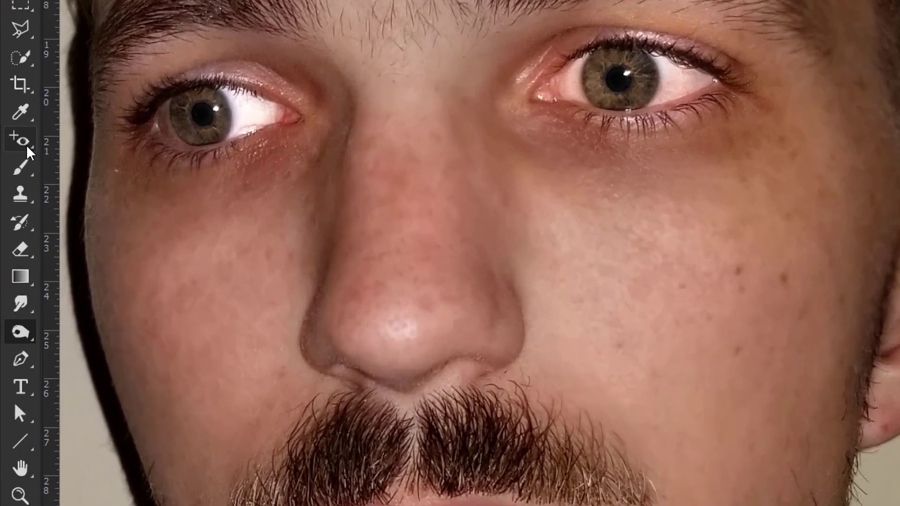
right_click(26, 145)
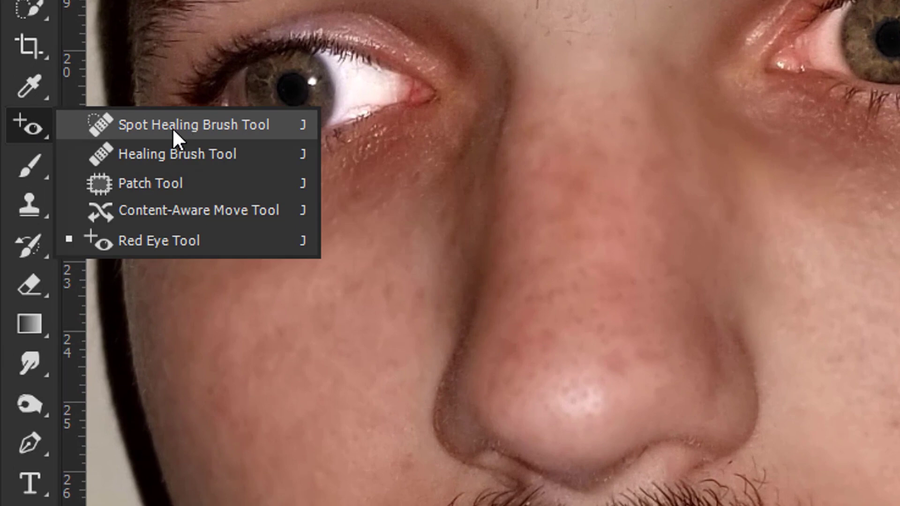
click(113, 127)
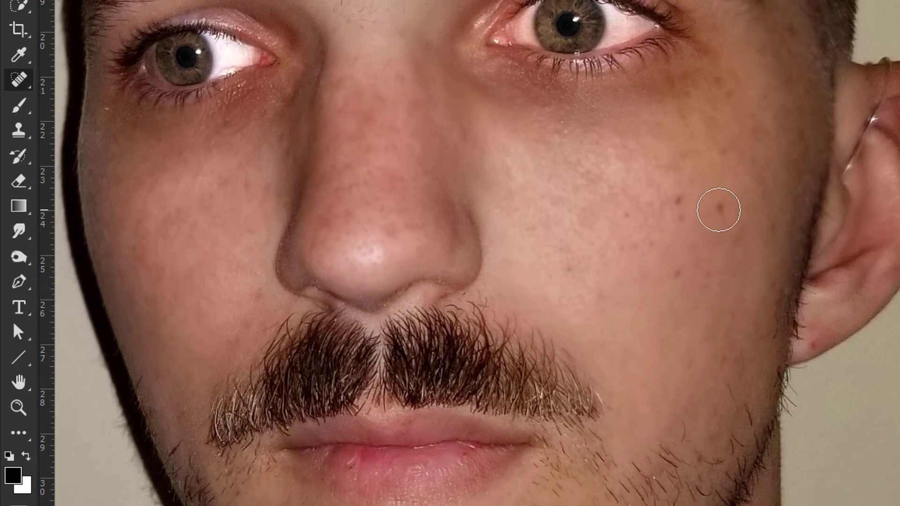
click(719, 209)
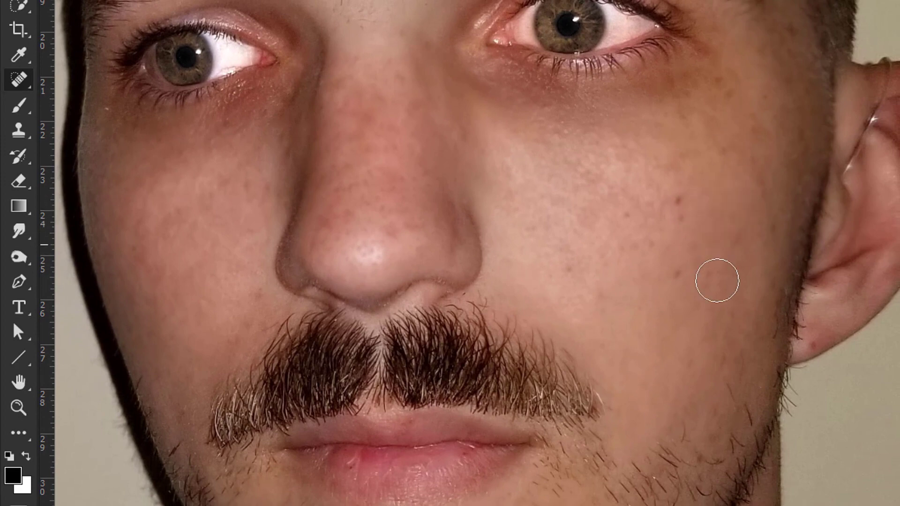
drag(686, 203, 685, 235)
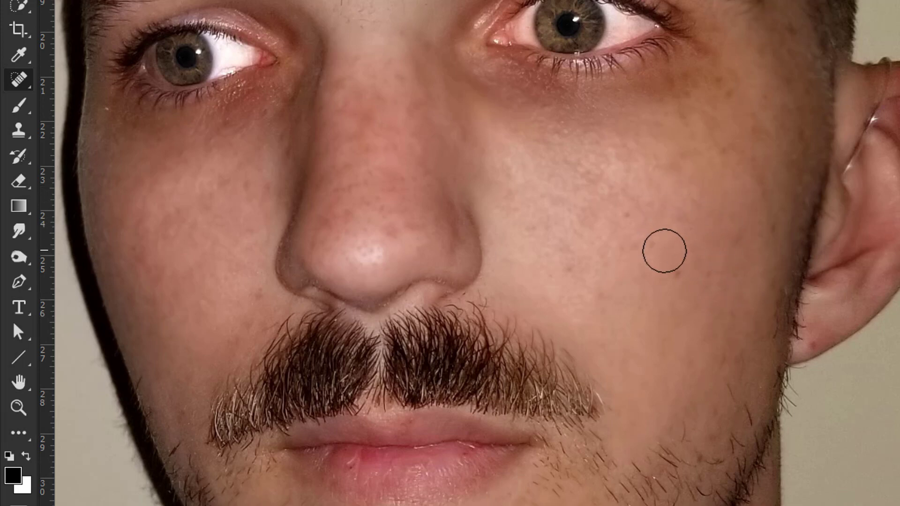
click(680, 275)
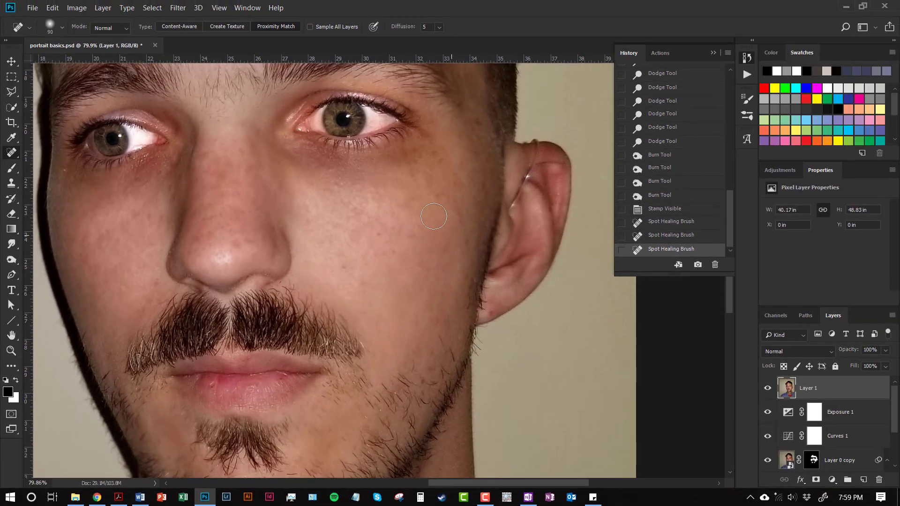
Step: Try to remove the beard stubble beside the mouth with the Spot Healing Brush, and undo the stroke
scroll(396, 285, down, 3)
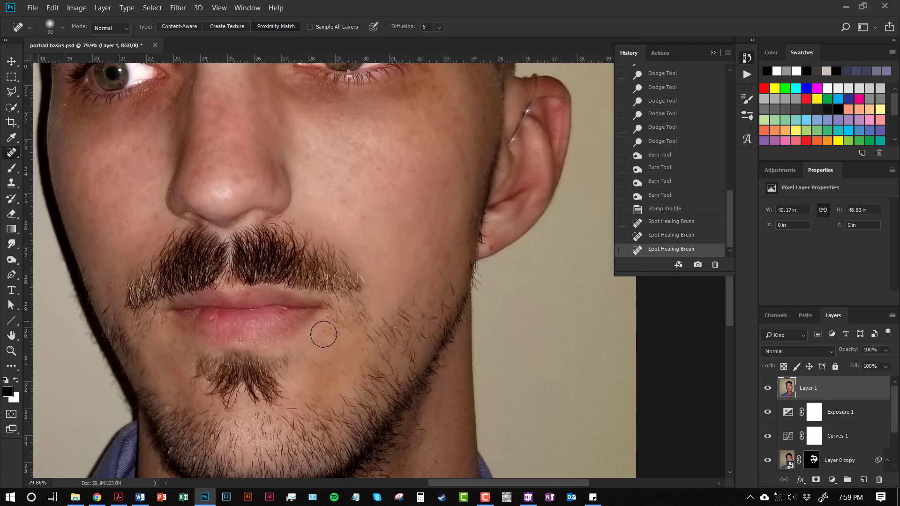
mouse_move(414, 312)
mouse_down()
mouse_move(365, 344)
mouse_move(417, 327)
mouse_move(354, 373)
mouse_move(417, 345)
mouse_move(429, 302)
mouse_up()
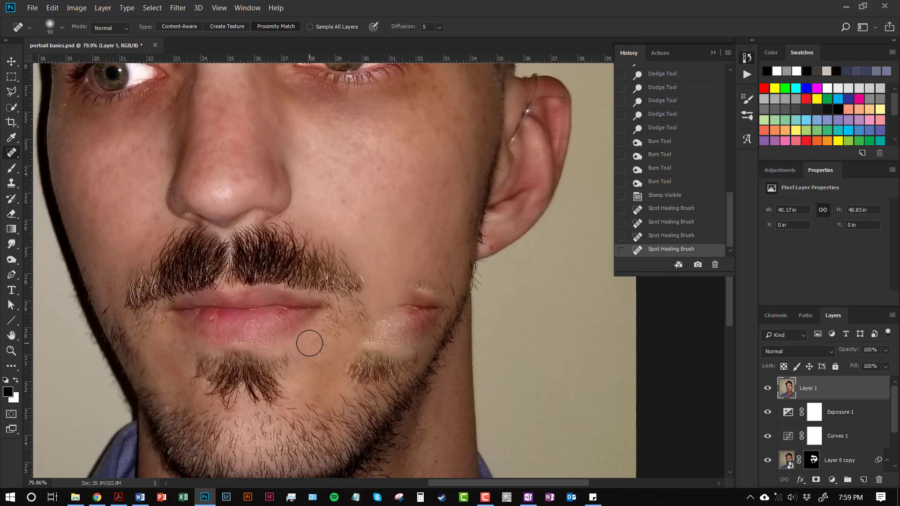
key(ctrl+z)
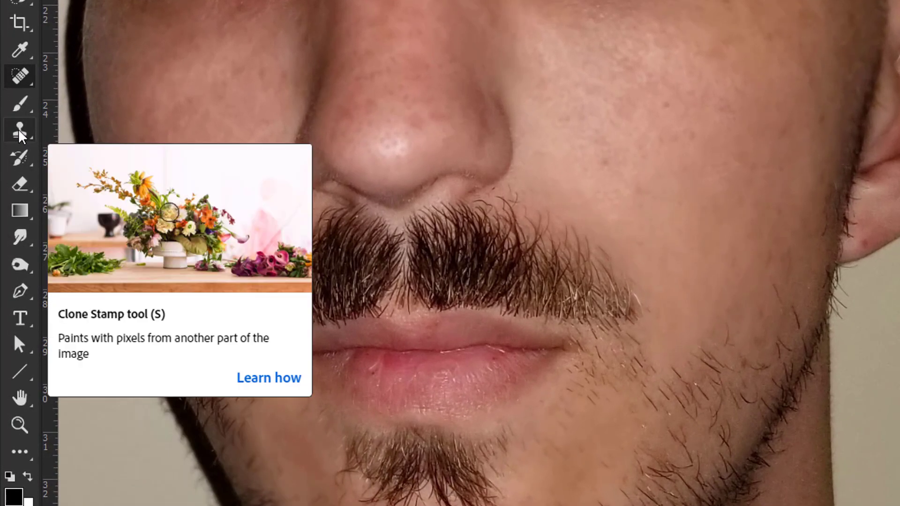
Step: Clone clean cheek skin over the stray stubble on the lower cheek beside the mouth with the Clone Stamp tool
click(20, 133)
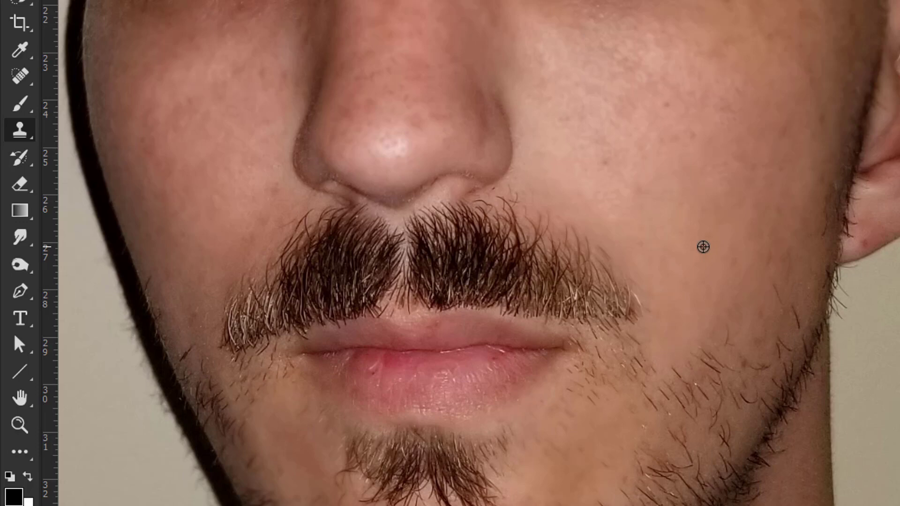
alt+click(704, 247)
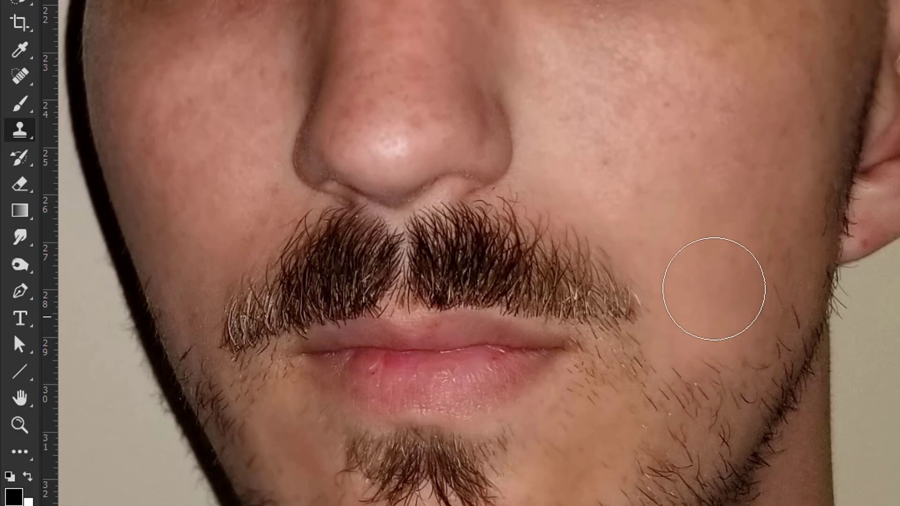
mouse_move(707, 295)
mouse_down()
mouse_move(710, 416)
mouse_move(710, 372)
mouse_up()
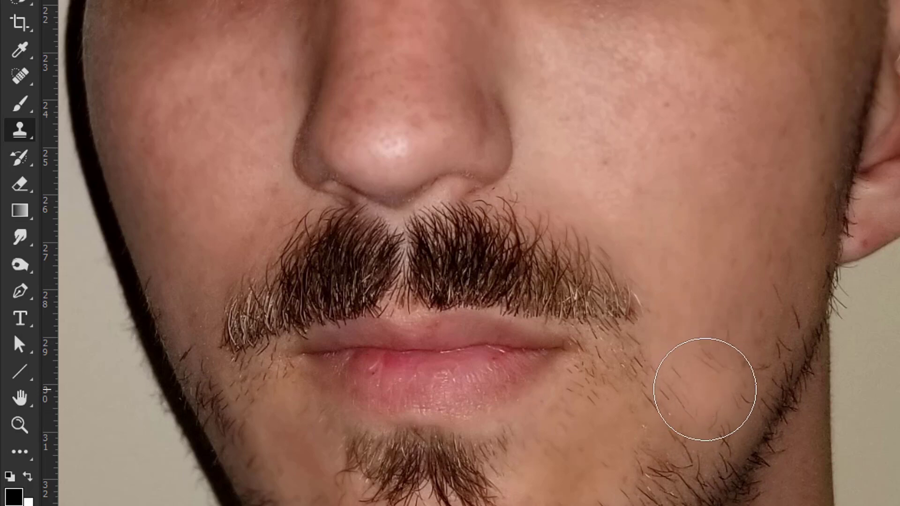
key(bracketright)
click(704, 384)
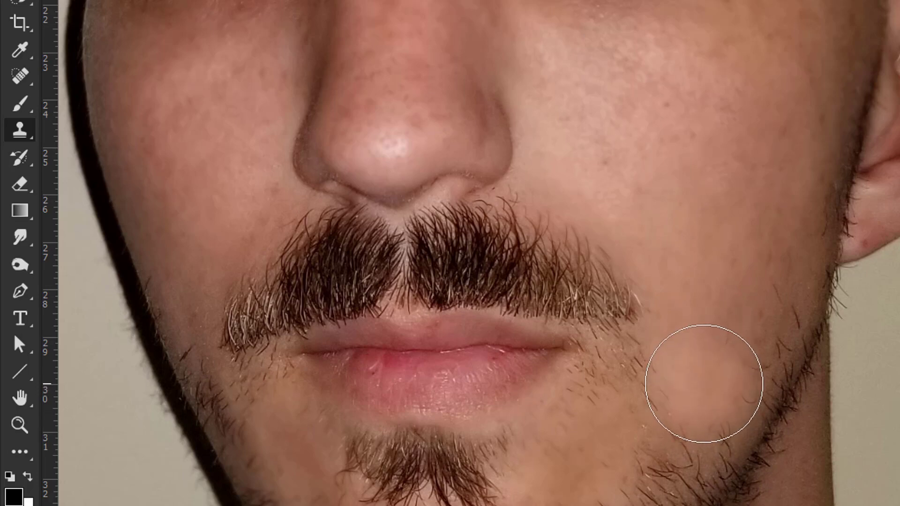
Step: Clone smooth cheek skin over the stray stubble between the mouth corner and jawline using a size 175 Clone Stamp brush
key(bracketleft)
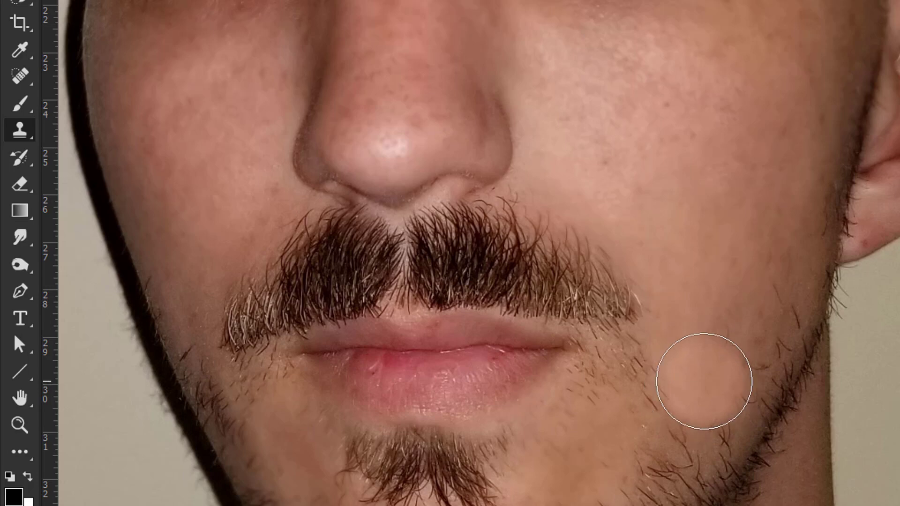
click(704, 376)
key(bracketleft)
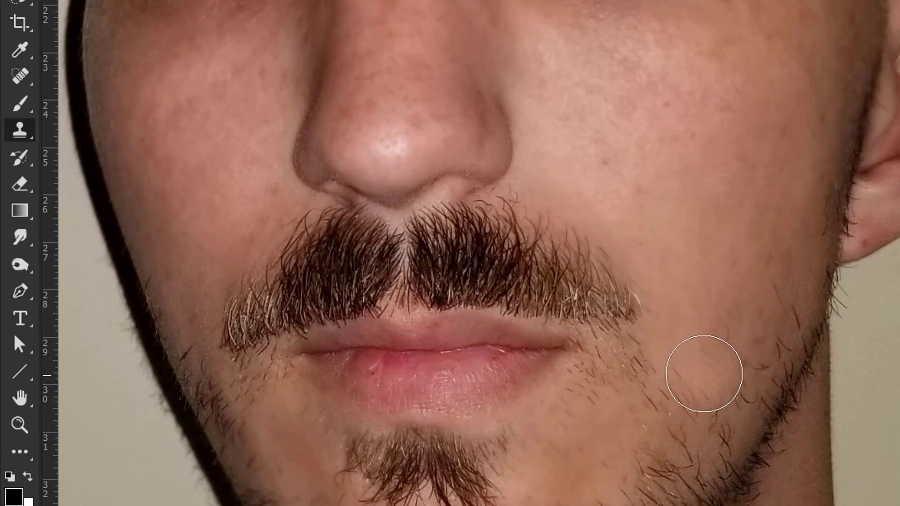
key(bracketright)
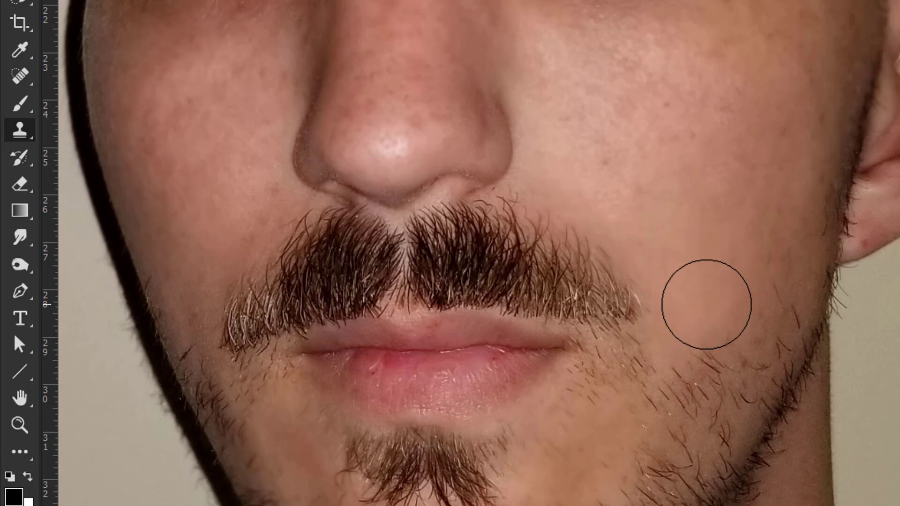
mouse_move(702, 343)
mouse_down()
mouse_move(693, 397)
mouse_move(755, 302)
mouse_move(755, 338)
mouse_move(730, 384)
mouse_move(765, 344)
mouse_move(778, 296)
mouse_up()
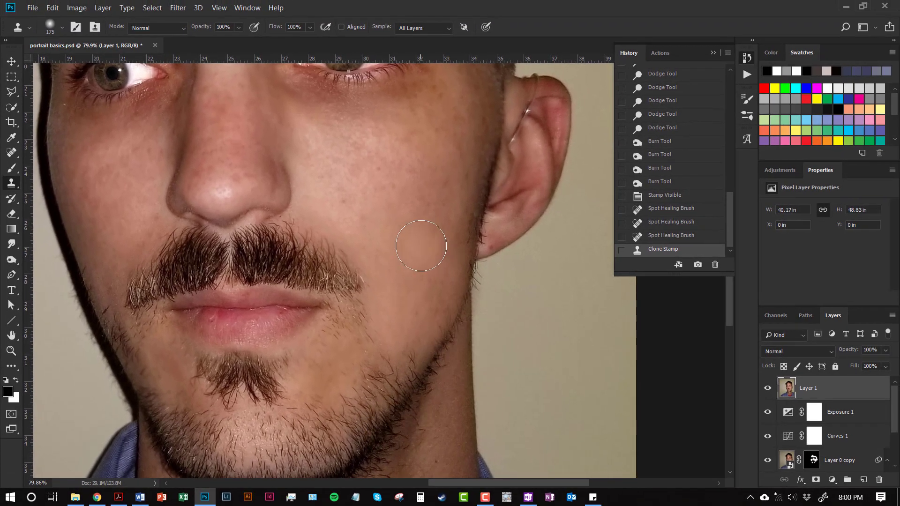
Step: Clone clean forehead skin over the stray hairs between the eyebrows with the Clone Stamp tool
drag(356, 182, 429, 368)
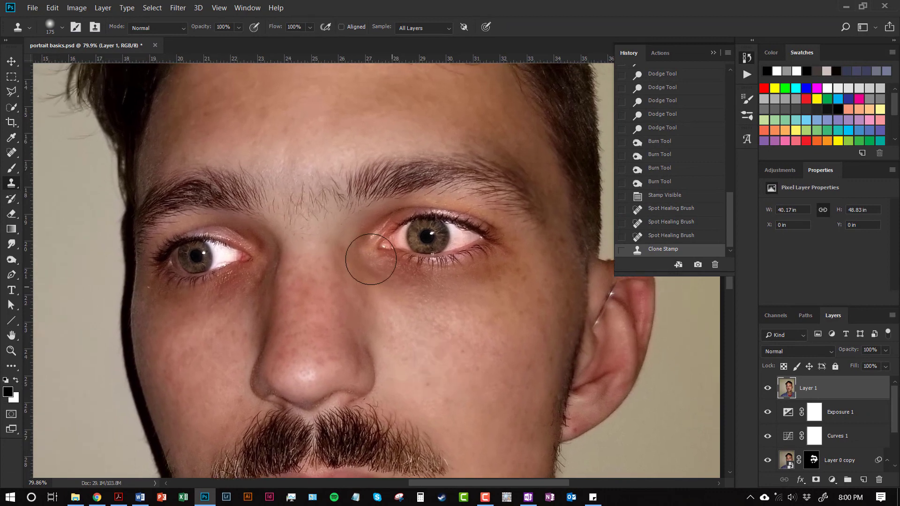
alt+click(289, 136)
mouse_move(294, 199)
mouse_down()
mouse_move(306, 215)
mouse_move(302, 201)
mouse_move(316, 177)
mouse_up()
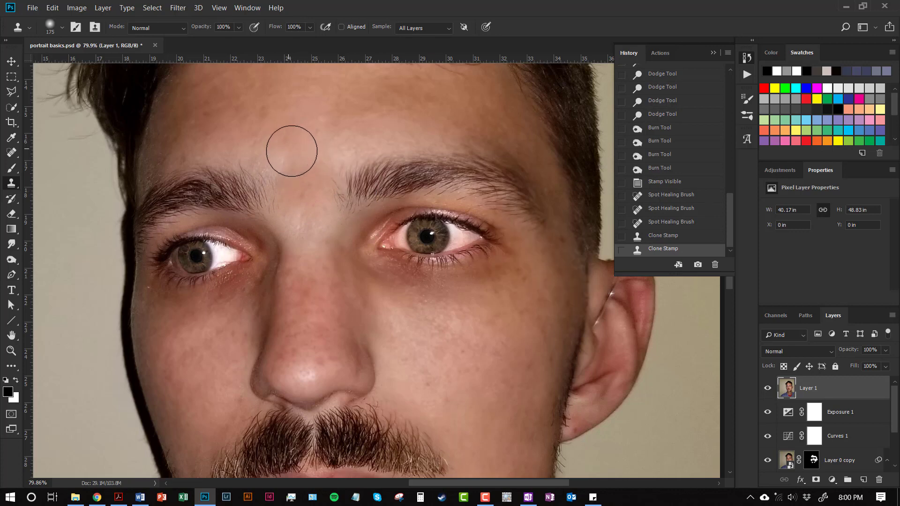
click(290, 170)
alt+click(358, 127)
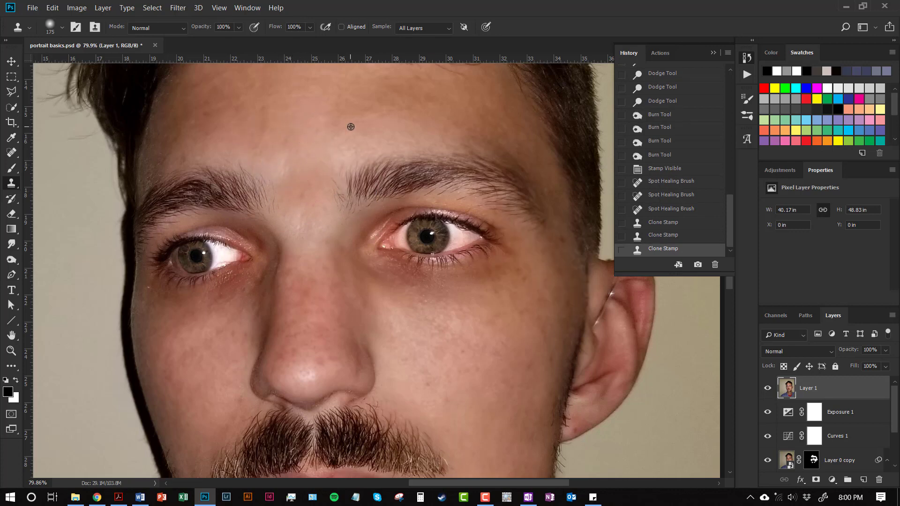
click(334, 154)
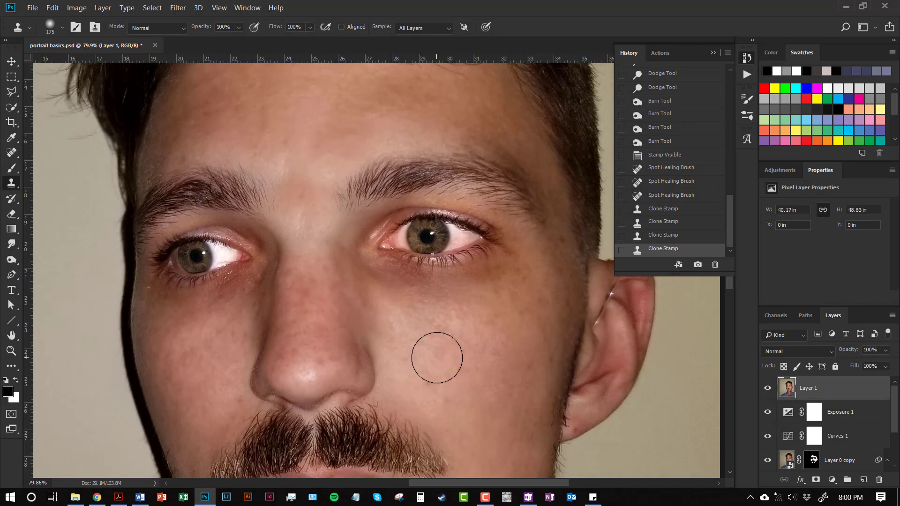
Step: Compare the whole retouched portrait with the original photo's opening history state, then return to the latest Clone Stamp state
scroll(436, 358, down, 5)
drag(460, 374, 331, 195)
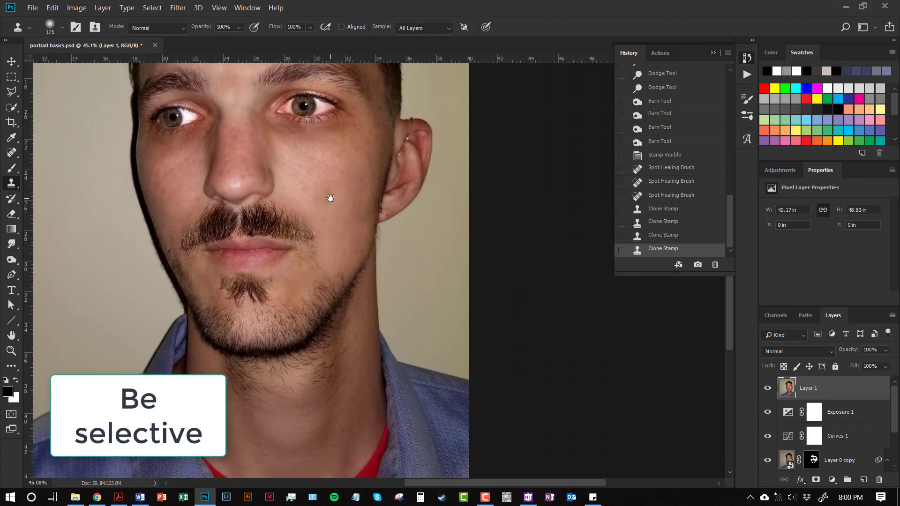
drag(306, 181, 296, 270)
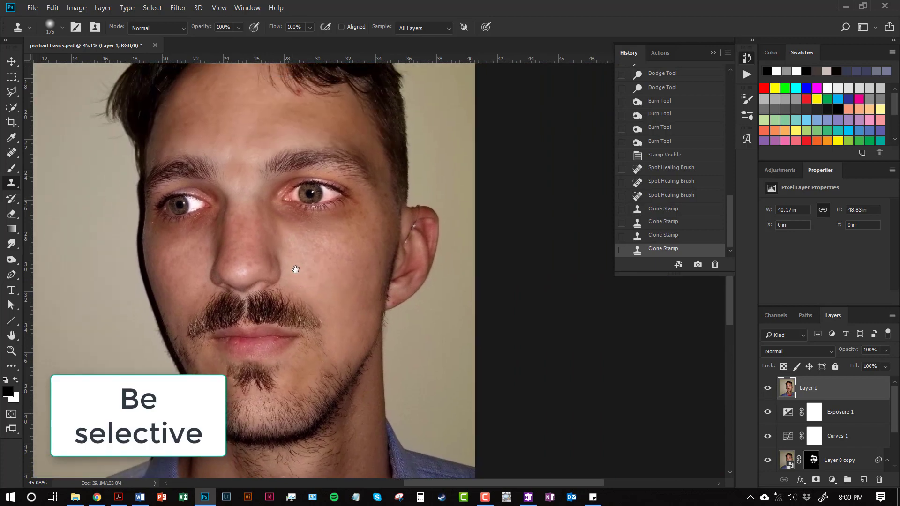
scroll(294, 267, down, 2)
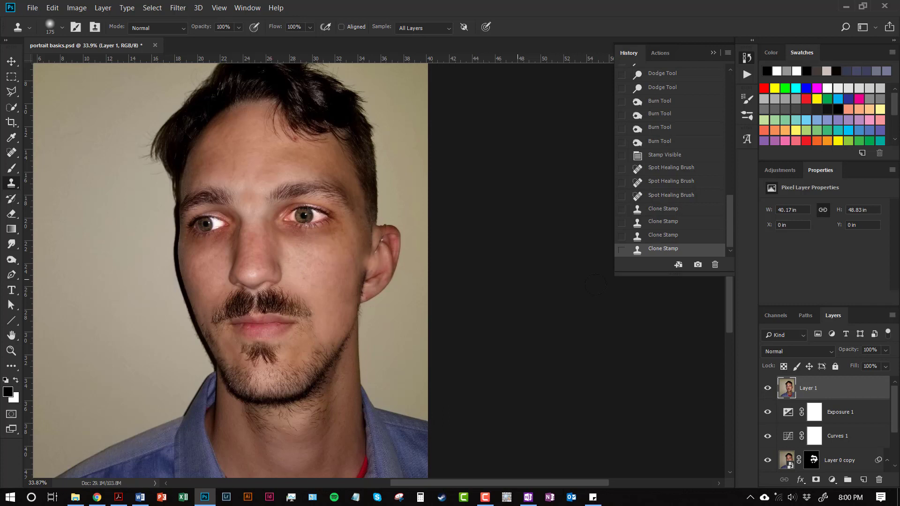
drag(729, 238, 732, 105)
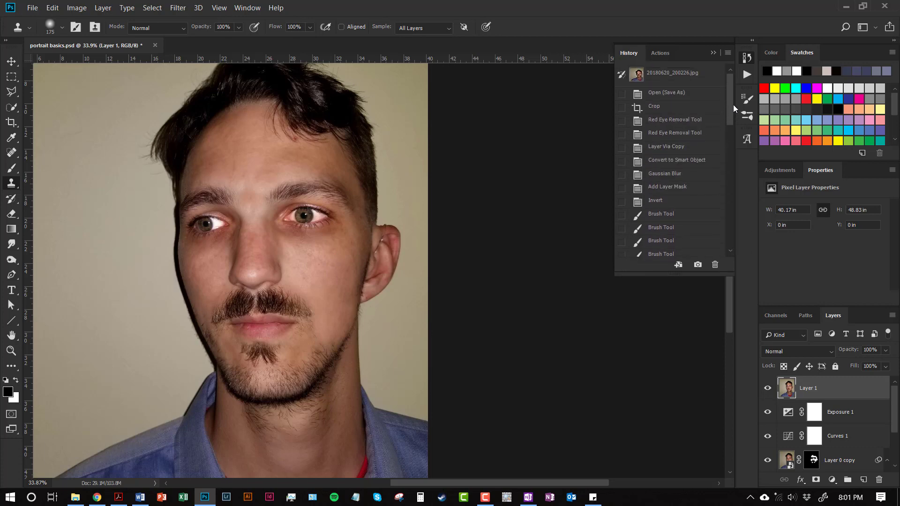
mouse_move(732, 89)
mouse_down()
mouse_move(723, 251)
mouse_move(731, 89)
mouse_move(736, 241)
mouse_up()
click(684, 72)
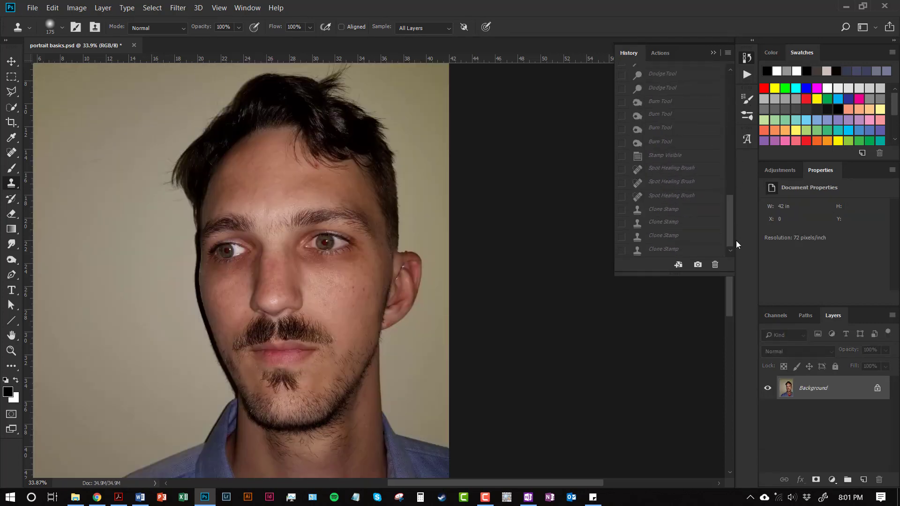
click(707, 252)
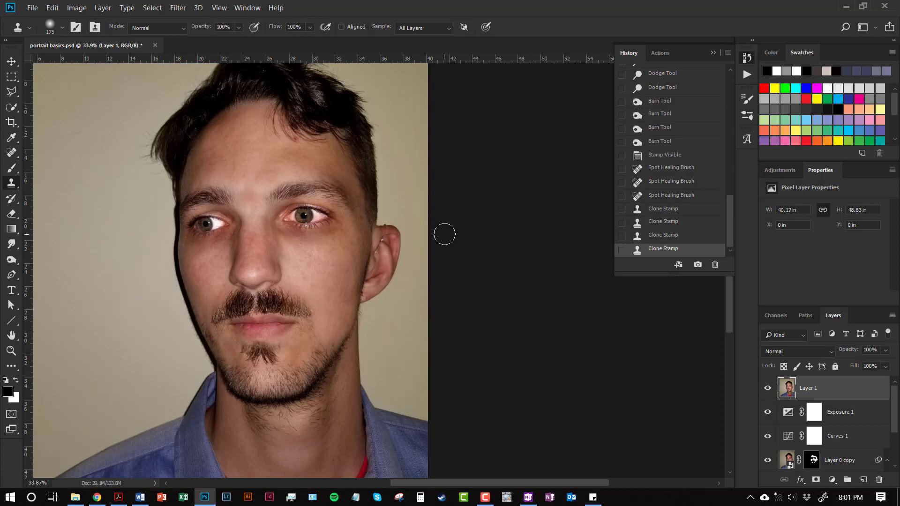